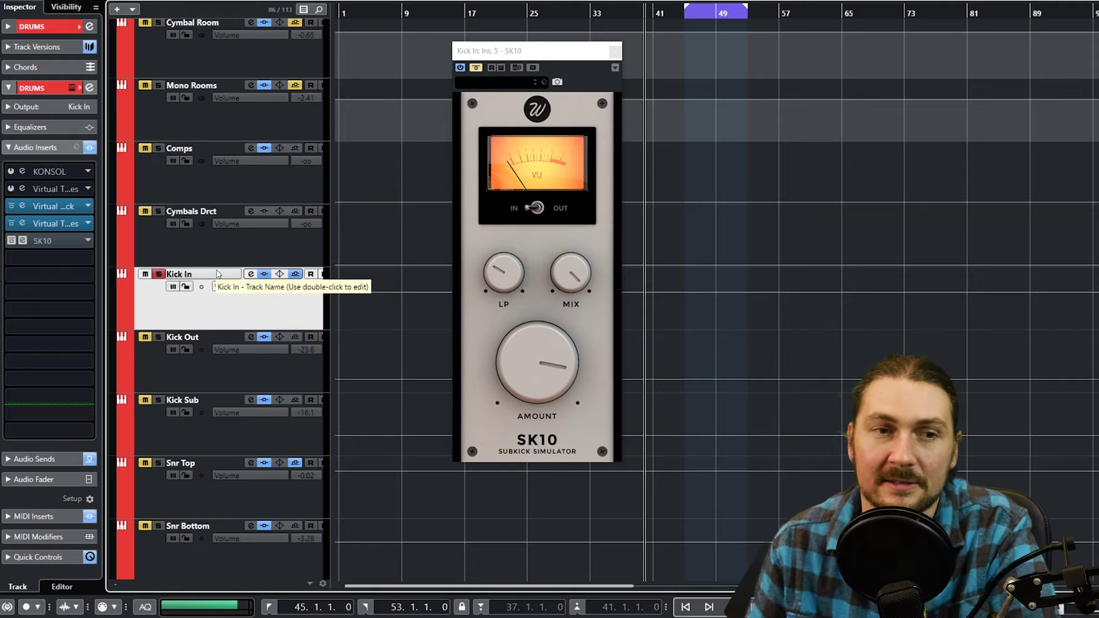
- Check the Kick Sub track's inserts against Kick In, and try the SK10 VU meter switch on OUT before restoring IN
left_click(190, 402)
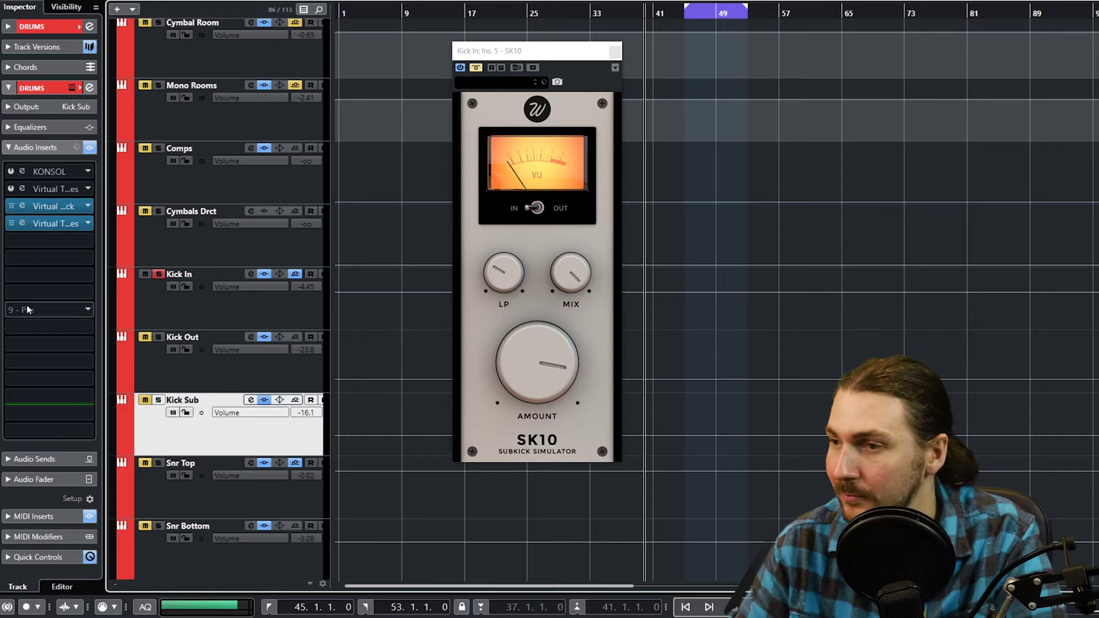
left_click(193, 279)
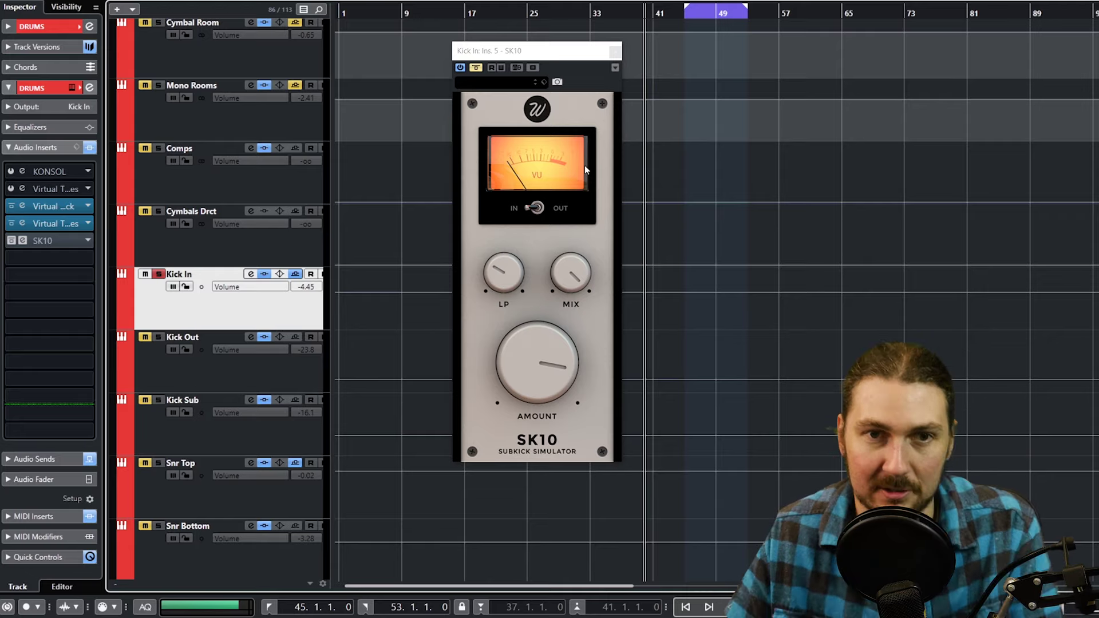
left_click(537, 207)
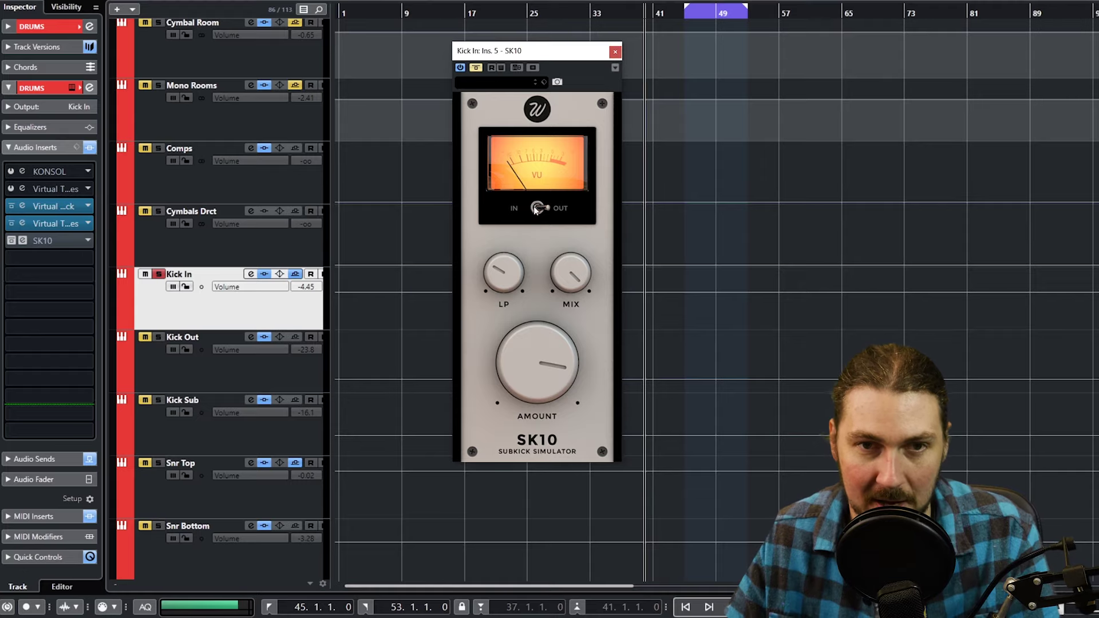
left_click(551, 209)
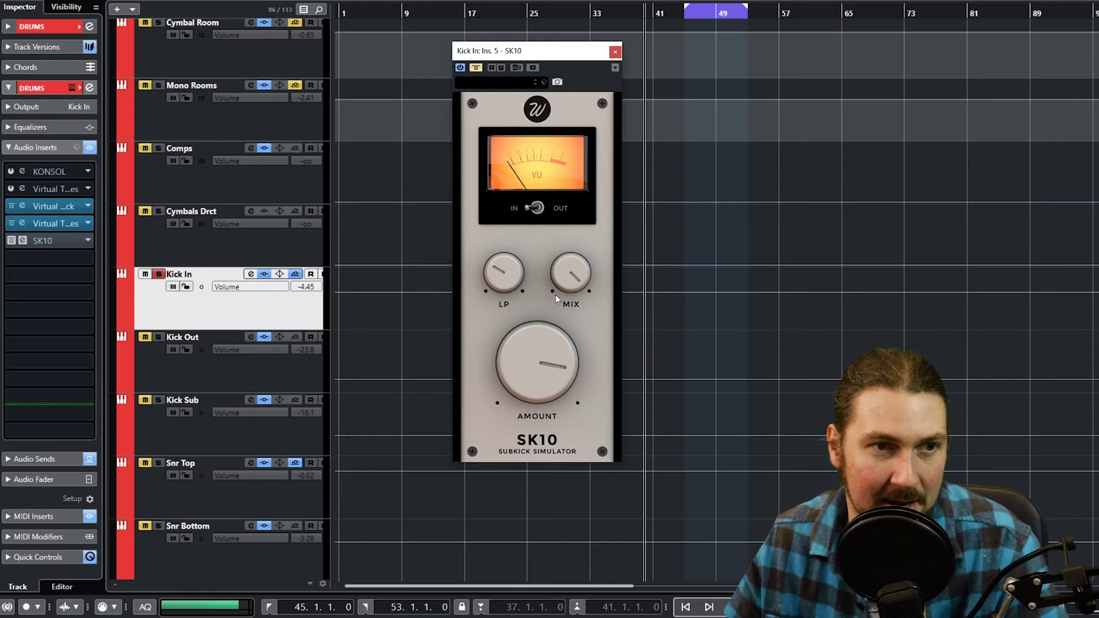
- Sweep the SK10's LP filter down to its low range and back to maximum
left_click_drag(510, 276, 601, 287)
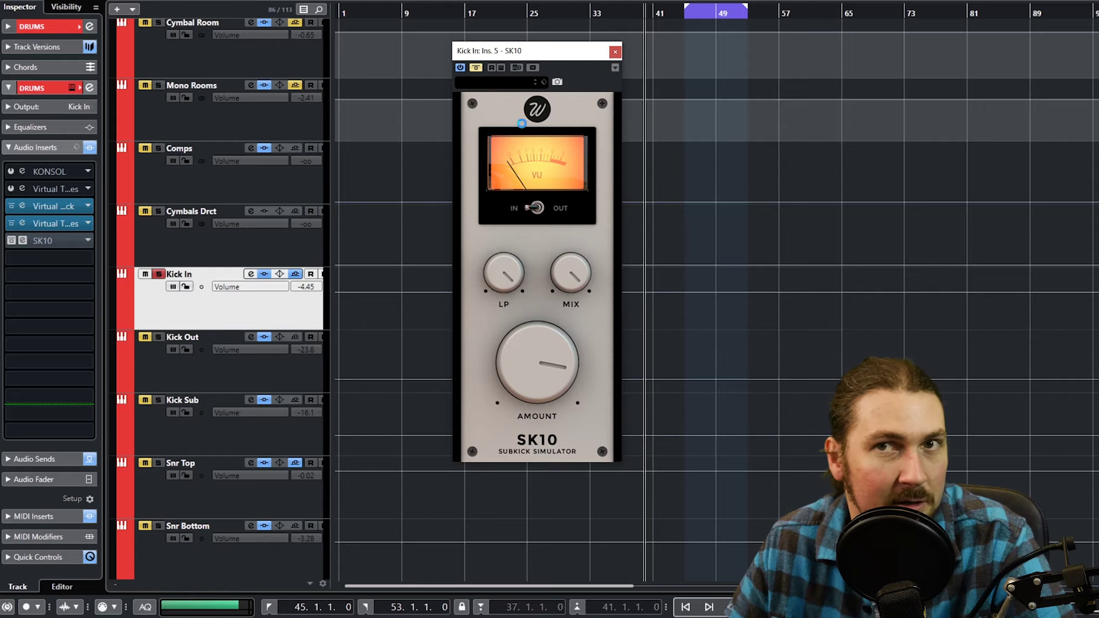
left_click_drag(502, 264, 468, 458)
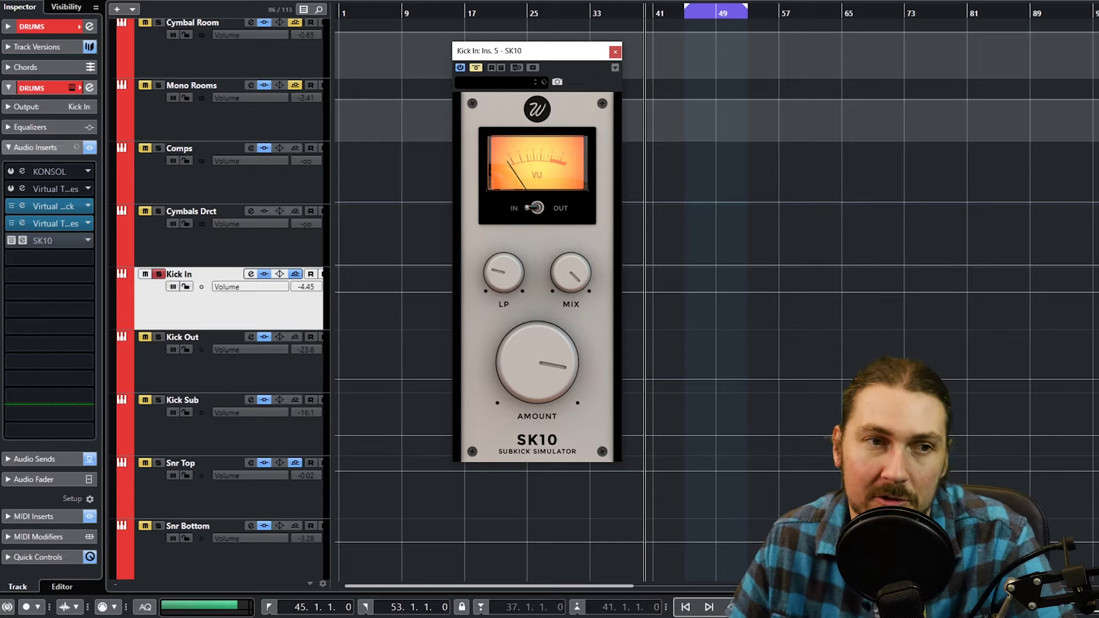
left_click_drag(487, 295, 489, 274)
- Move the SK10's Mix through 0.00 % and up to maximum, and raise Amount to maximum
left_click_drag(571, 275, 564, 249)
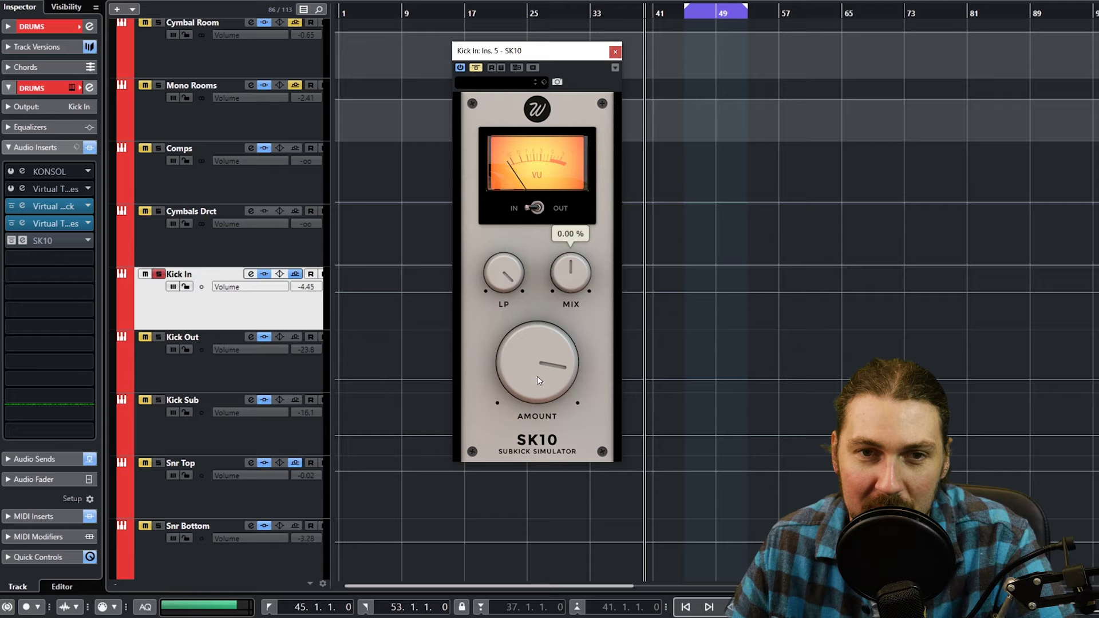
left_click_drag(565, 249, 570, 248)
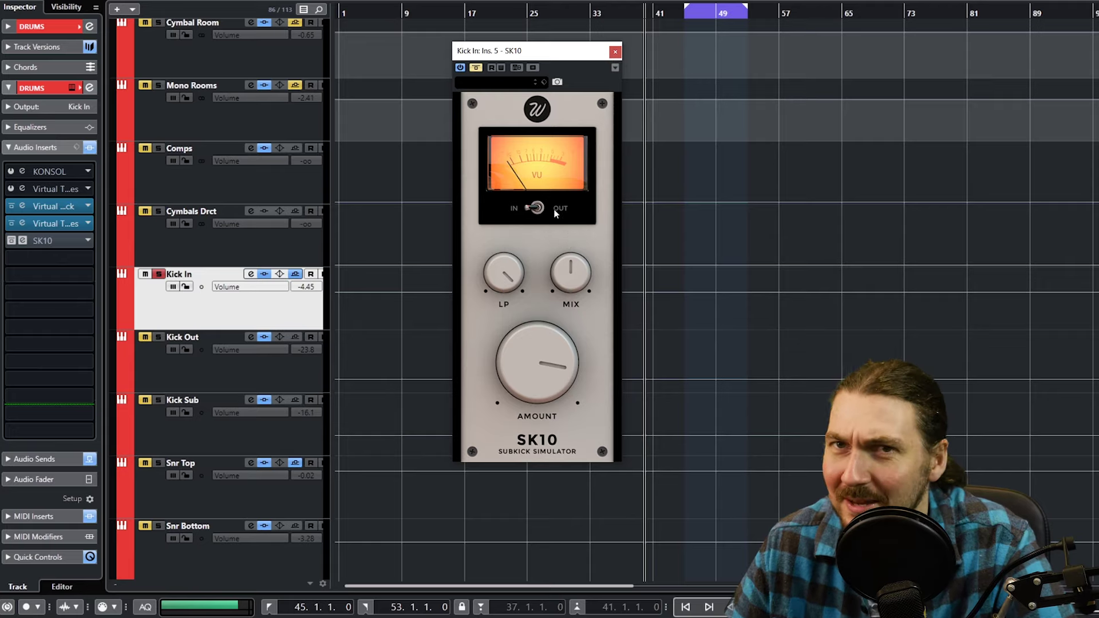
left_click_drag(553, 250, 615, 222)
left_click_drag(564, 349, 590, 307)
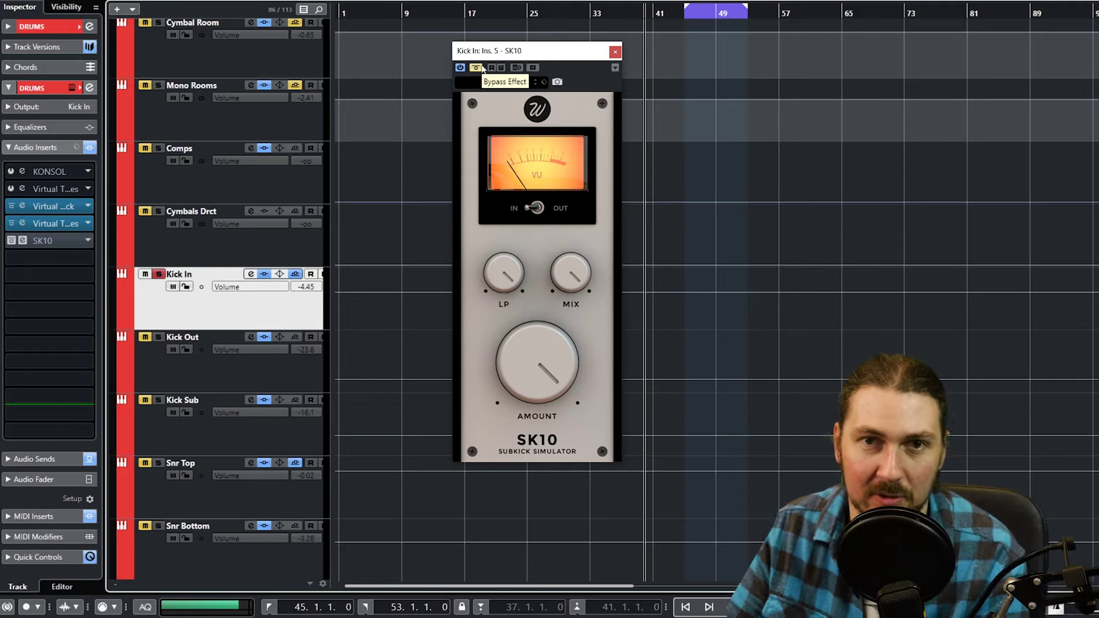
- Place the playback cursor at bar 45, the start of the Riff section in the arranger track
scroll(915, 200, "up", 10)
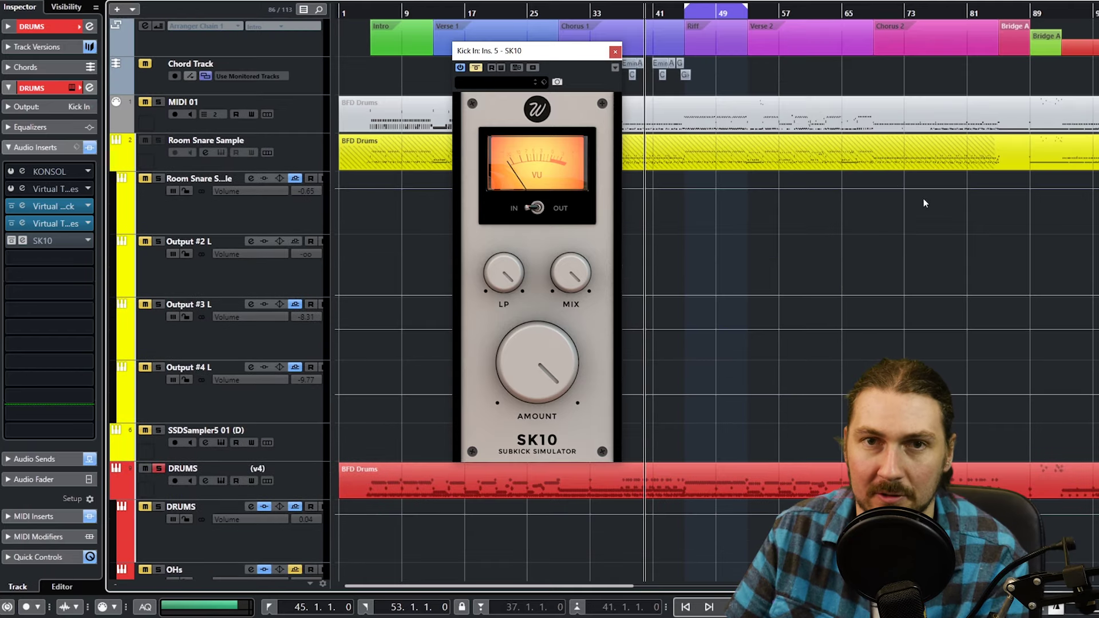
left_click(697, 14)
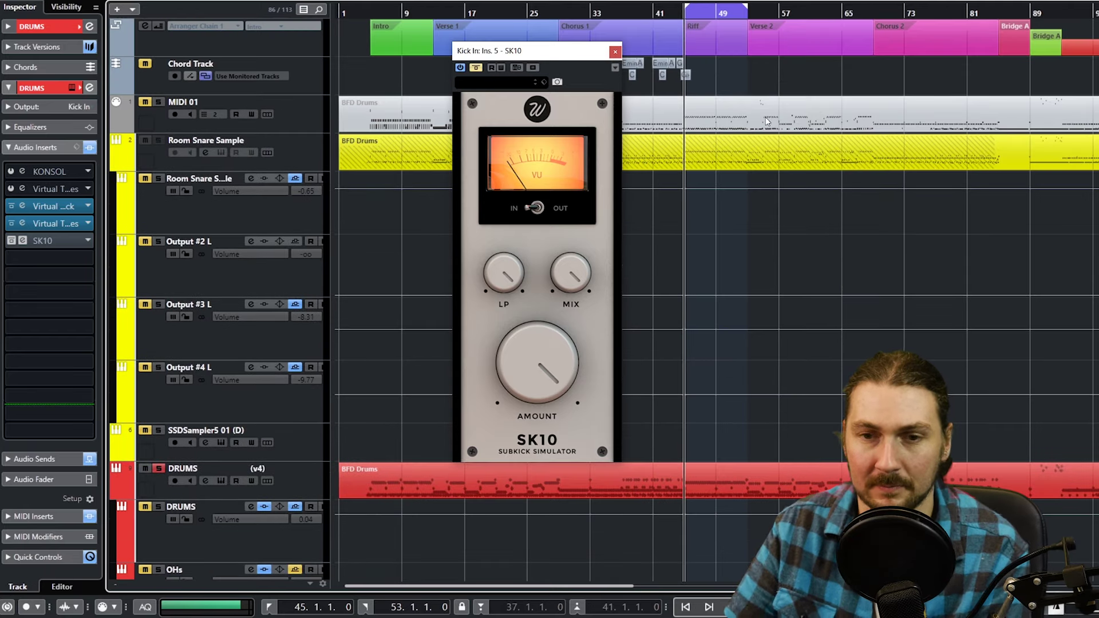
left_click(833, 245)
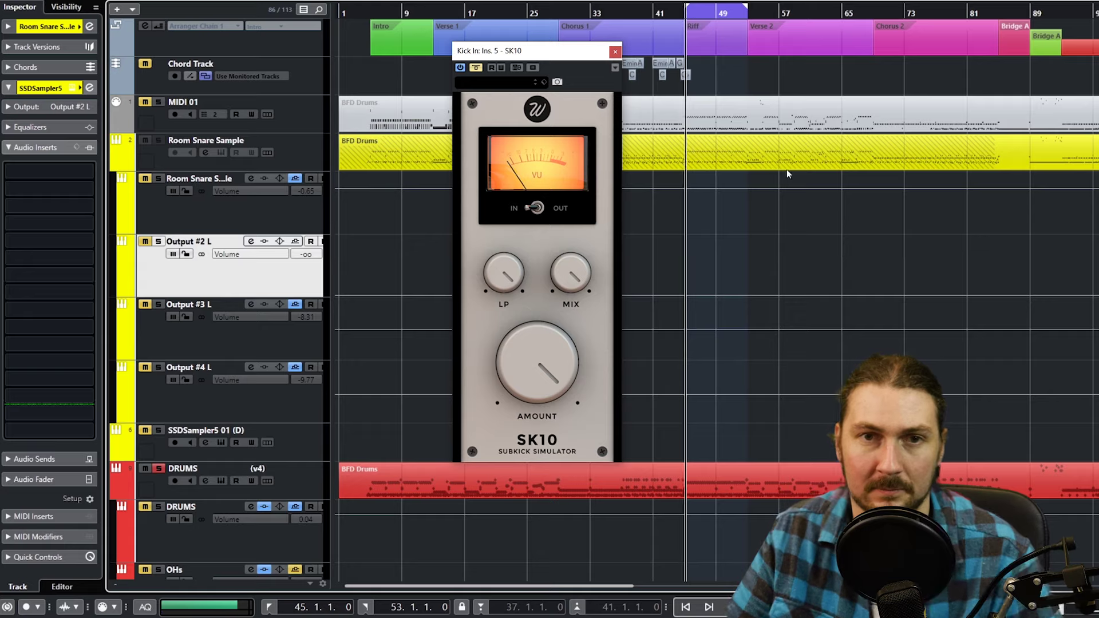
- Select the Kick In track, inspect the Slate Digital rack in its third insert slot, and close that plug-in
scroll(659, 234, "down", 7)
scroll(660, 233, "up", 2)
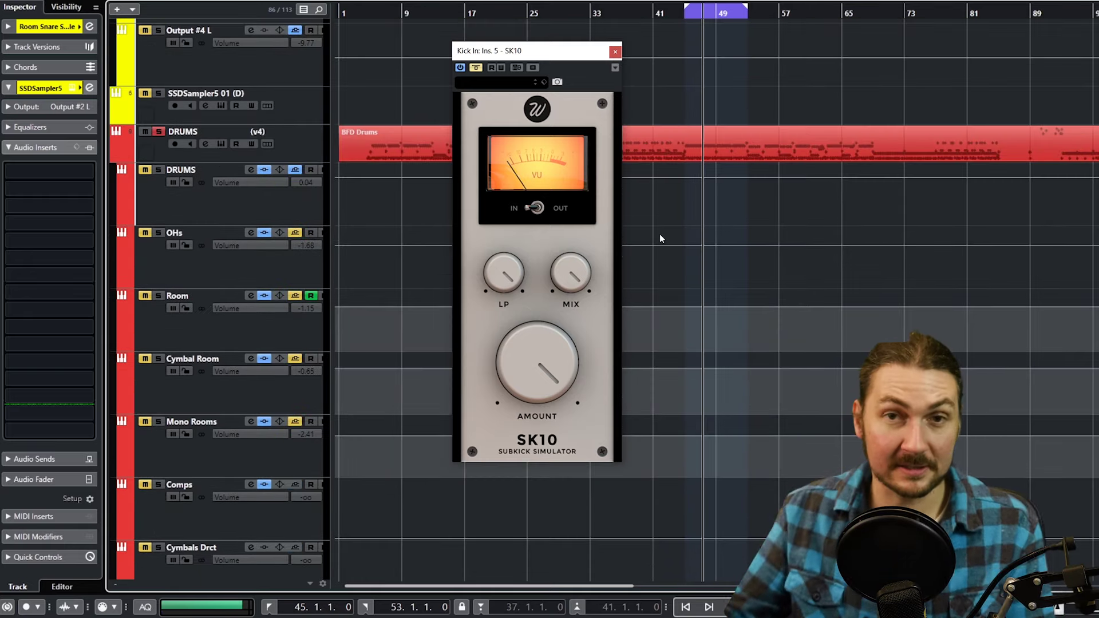
scroll(371, 271, "down", 6)
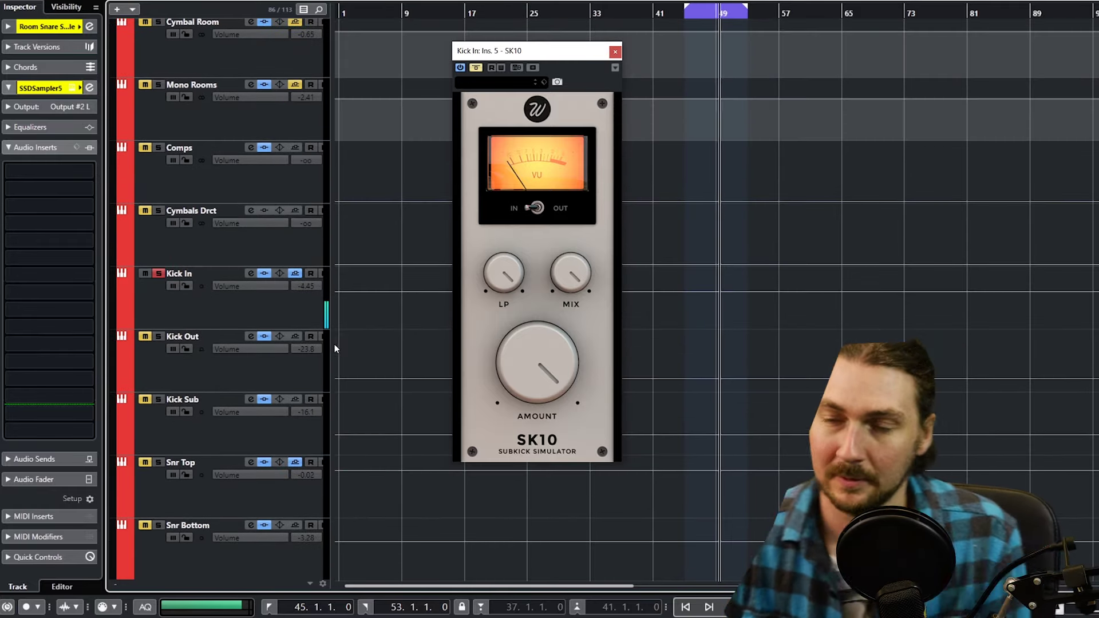
left_click(306, 317)
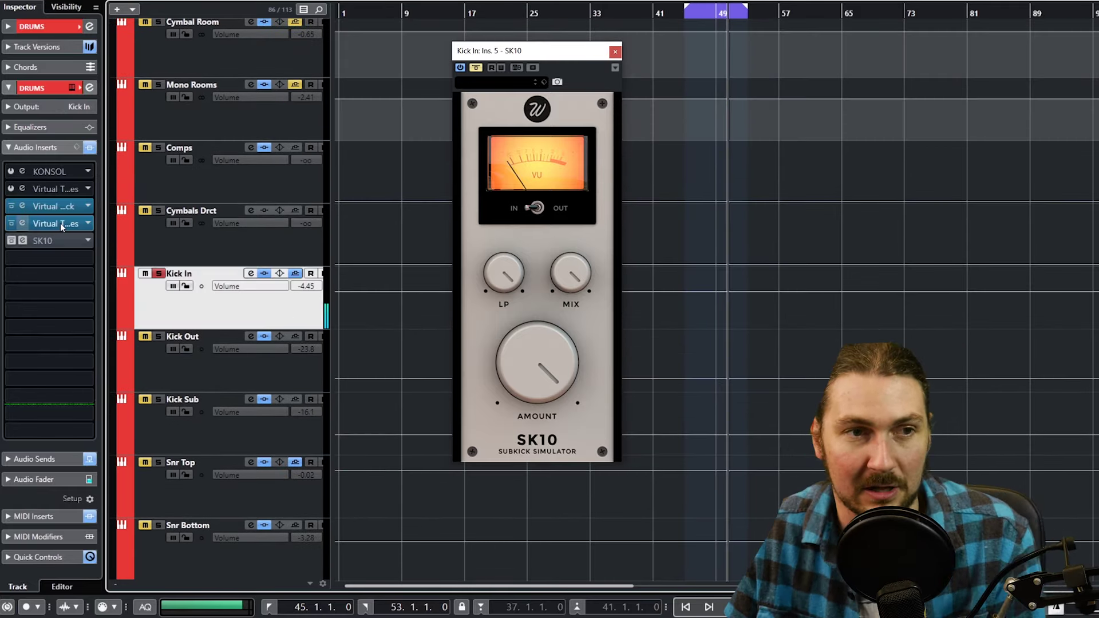
left_click(53, 210)
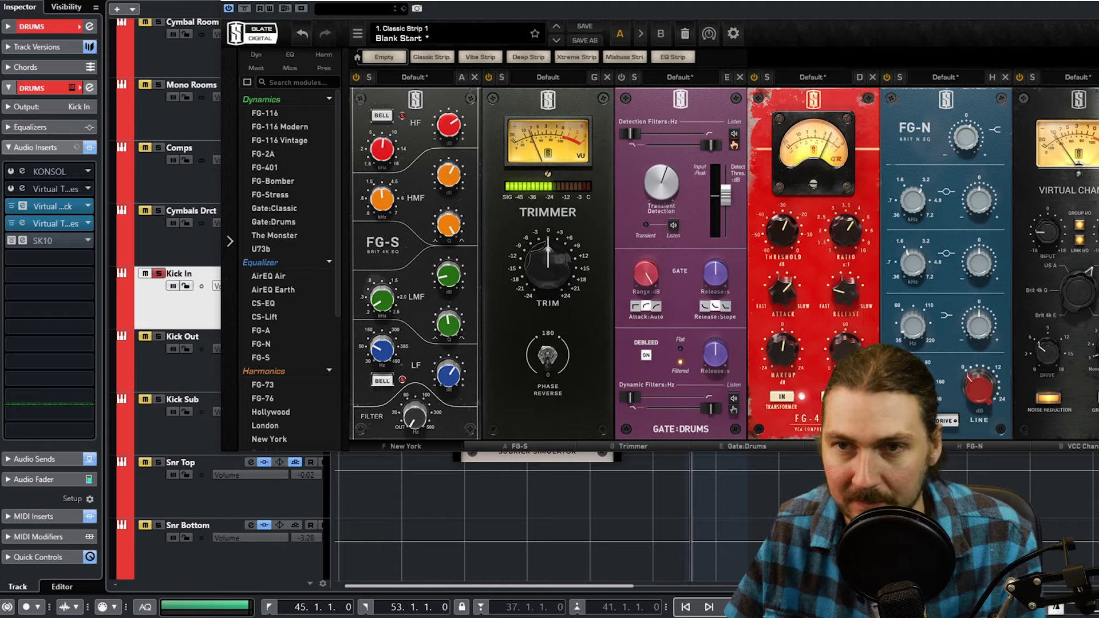
left_click(1096, 1)
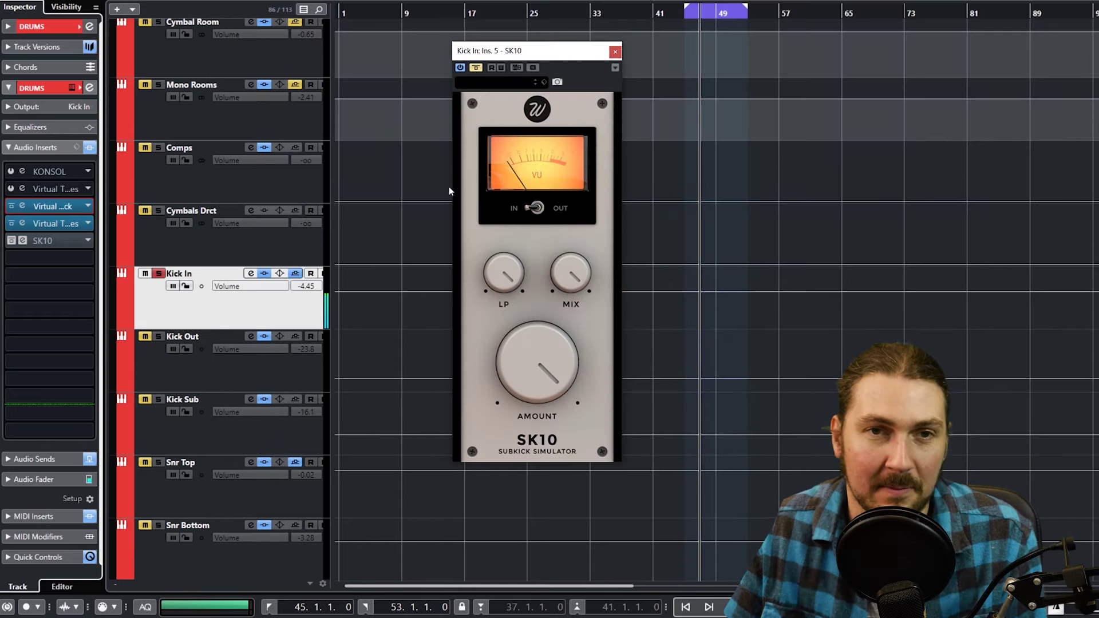
- Center the SK10's Mix, reduce Amount from maximum, and take the effect out of bypass
left_click(502, 80)
left_click(503, 80)
left_click_drag(527, 361, 368, 305)
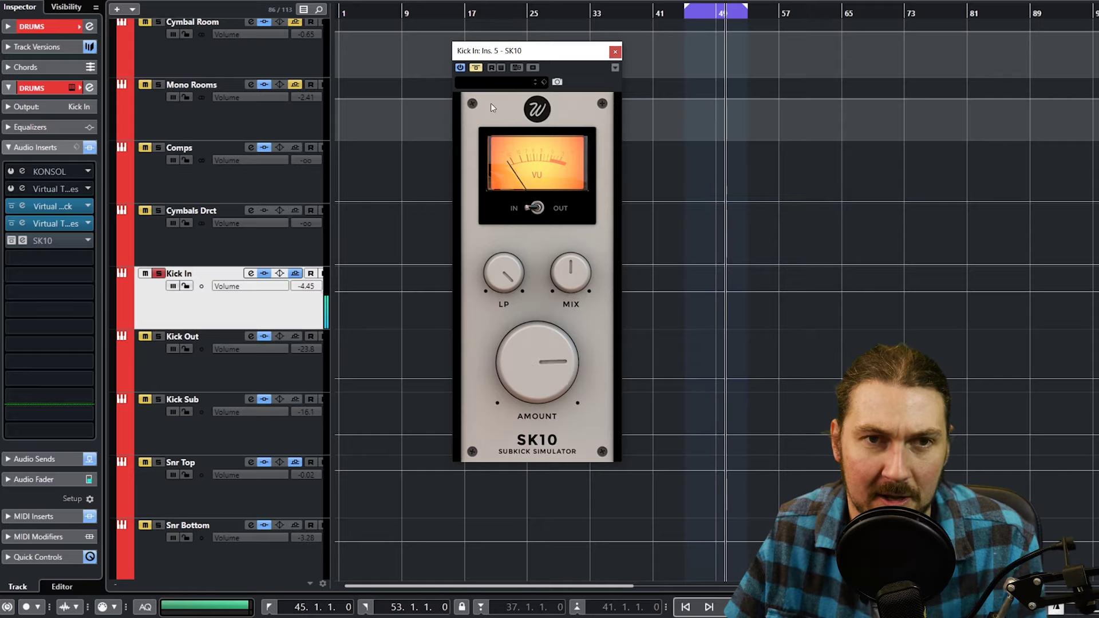
left_click(475, 68)
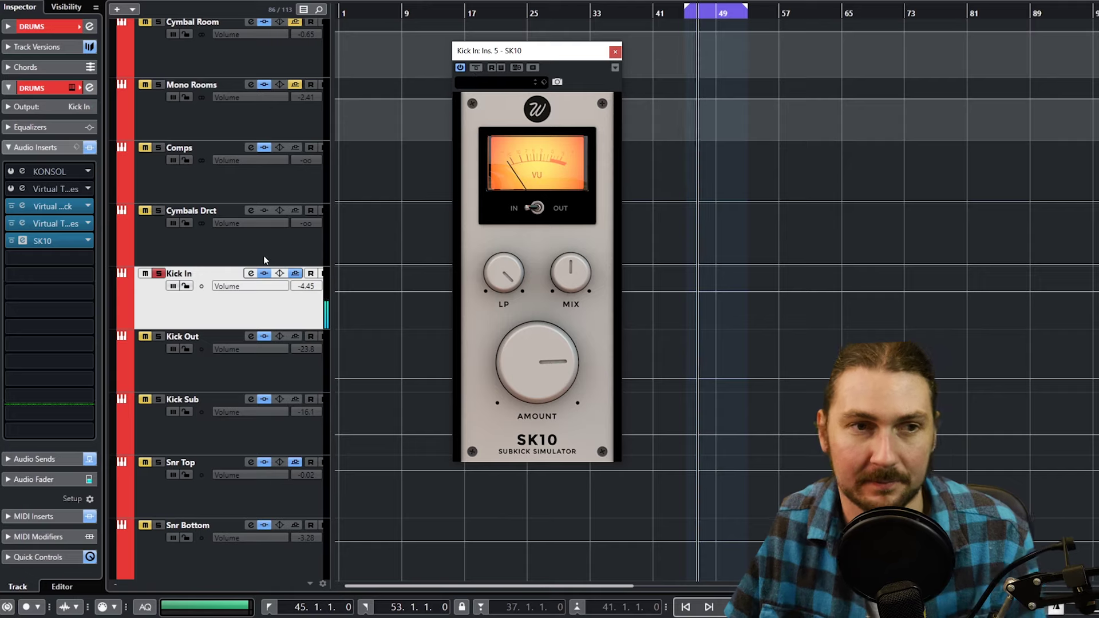
- Bypass the SK10 and re-enable it to compare the kick with and without the effect
left_click(52, 29)
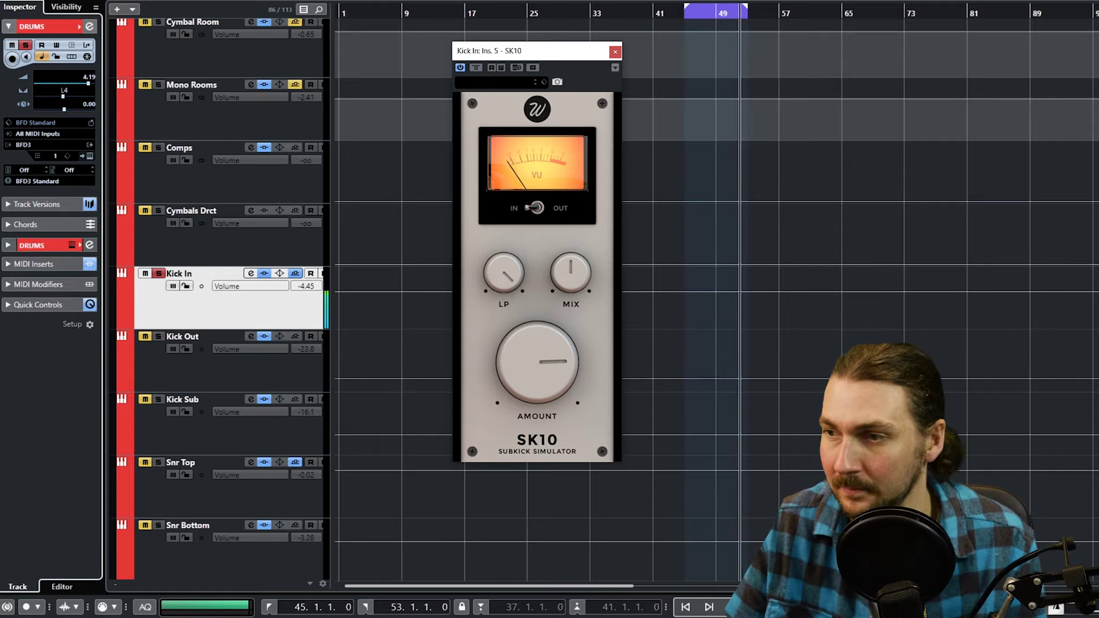
key("Escape")
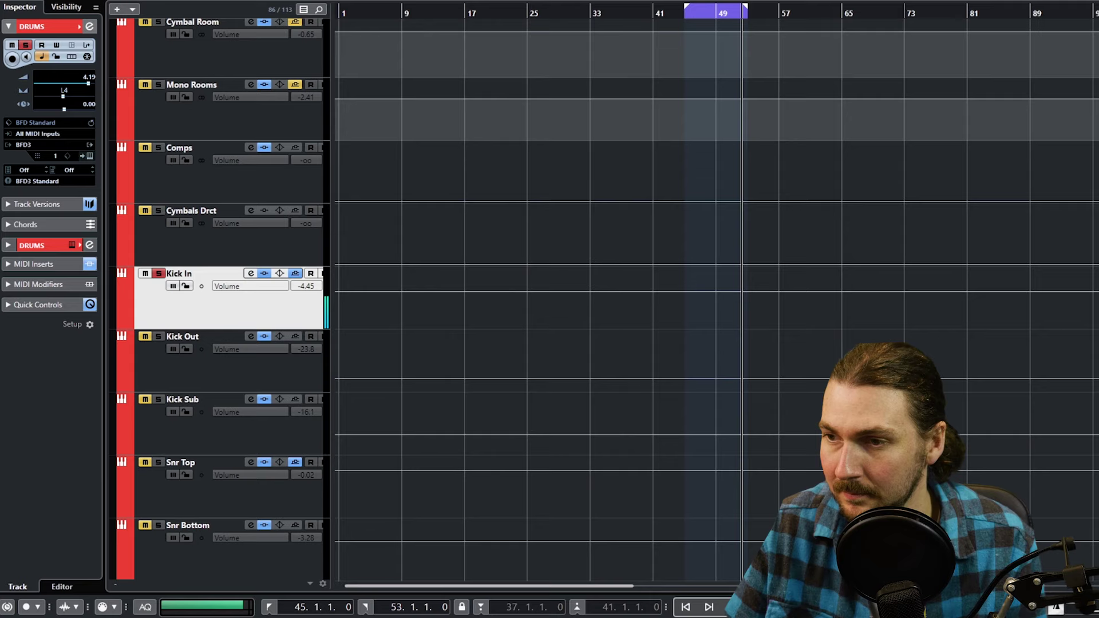
left_click(536, 216)
left_click(476, 68)
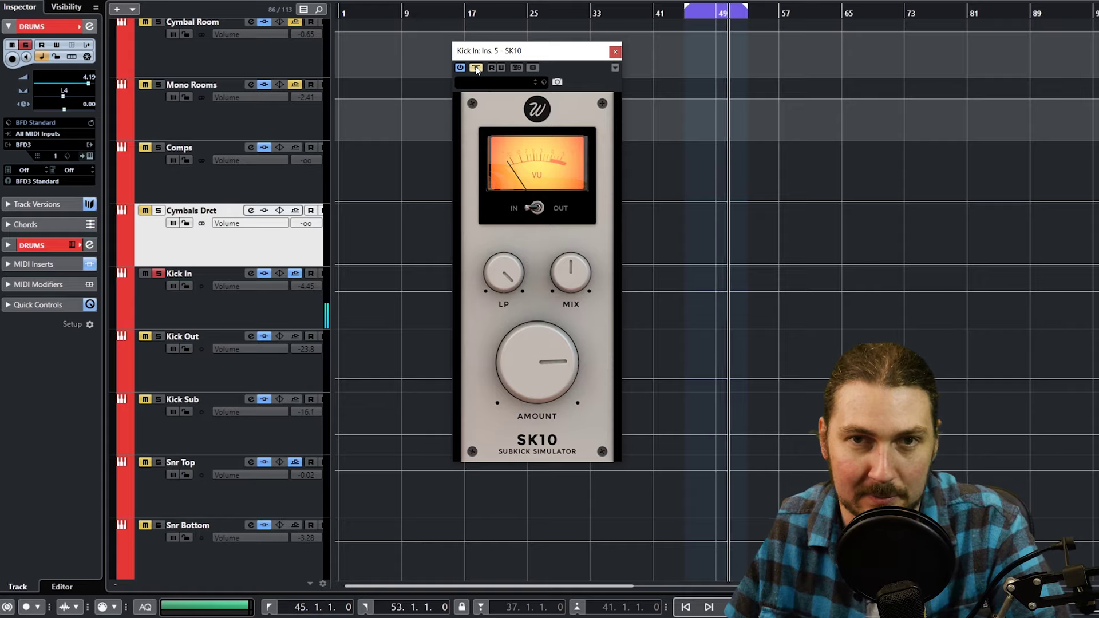
left_click(476, 67)
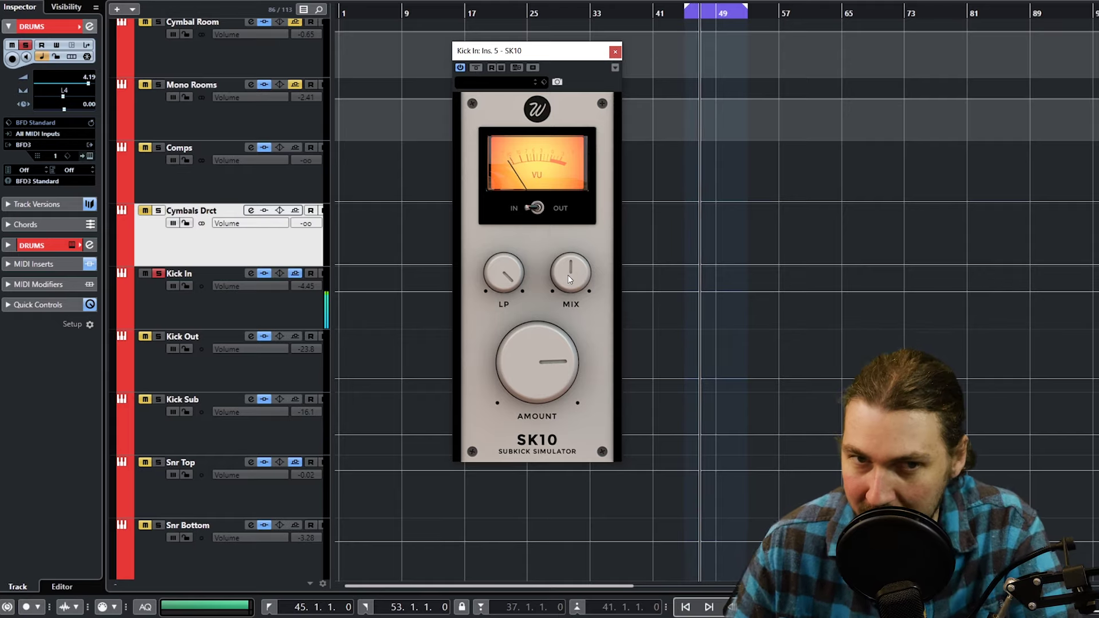
- Raise the SK10's Mix to maximum and lower its LP filter to the low range
left_click_drag(564, 274, 565, 246)
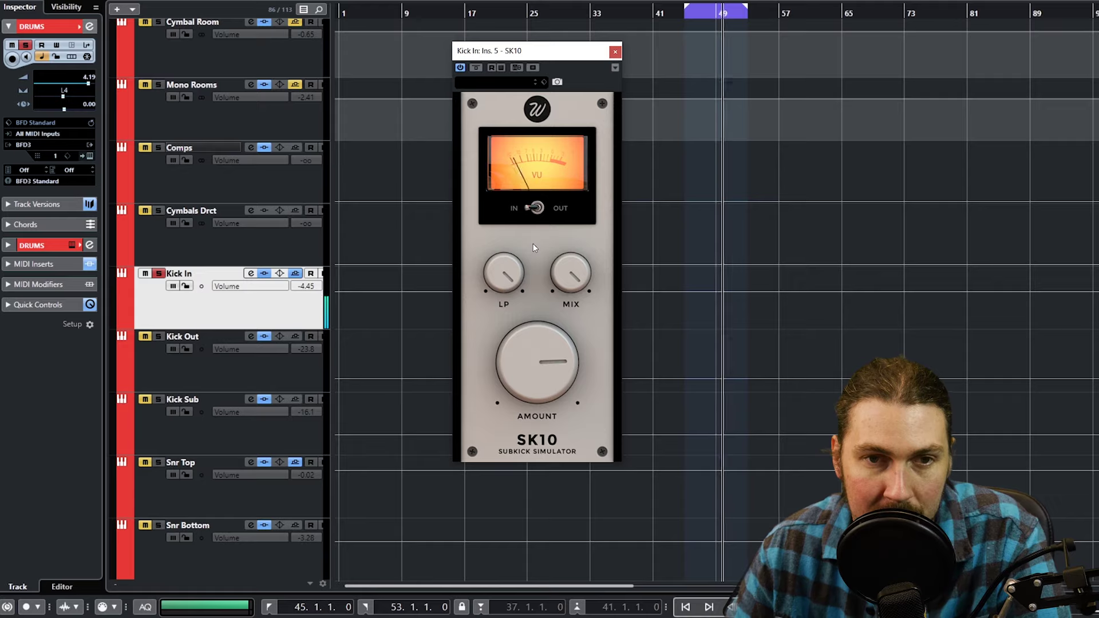
left_click_drag(509, 264, 502, 298)
left_click_drag(476, 406, 469, 449)
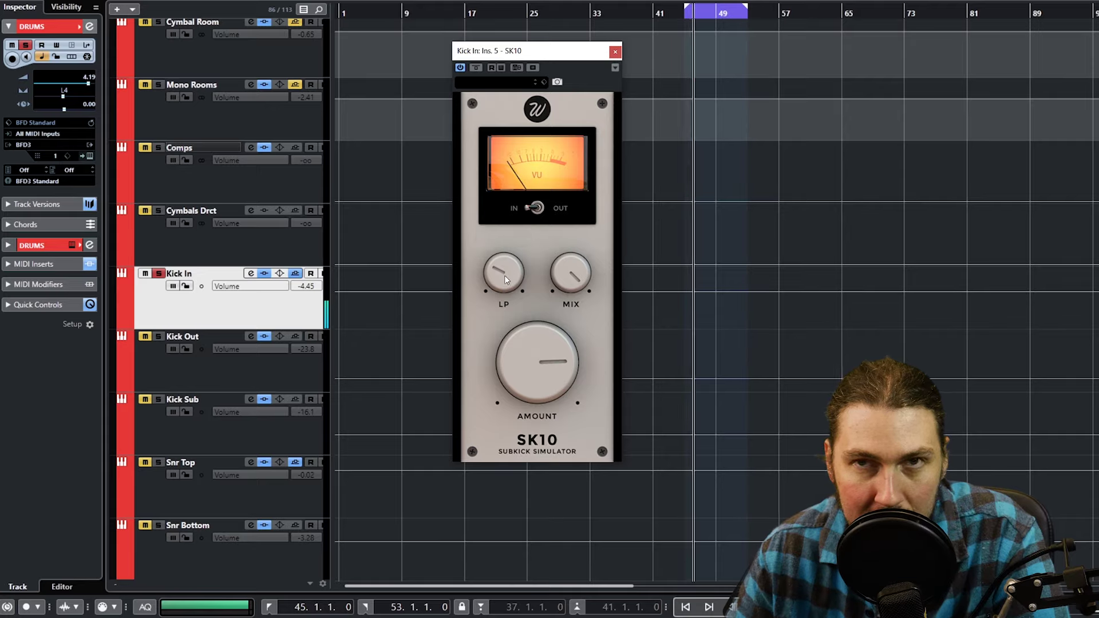
- Raise the SK10's Amount slightly and bring Mix down from maximum to just above center
left_click_drag(545, 325, 548, 301)
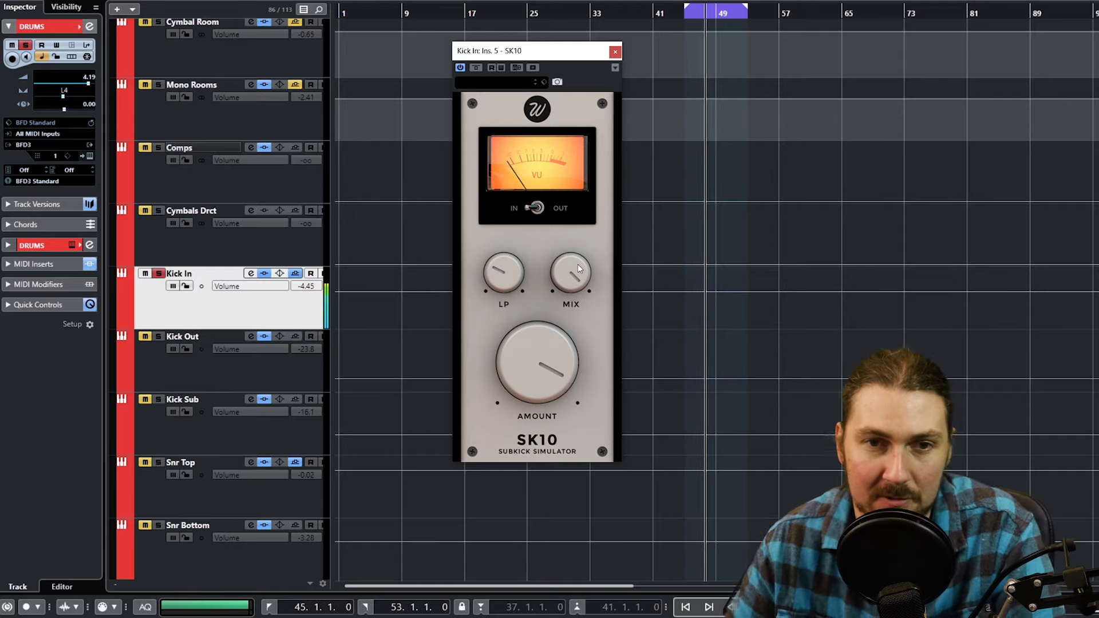
mouse_move(578, 269)
left_mouse_down()
mouse_move(540, 394)
mouse_move(576, 260)
left_mouse_up()
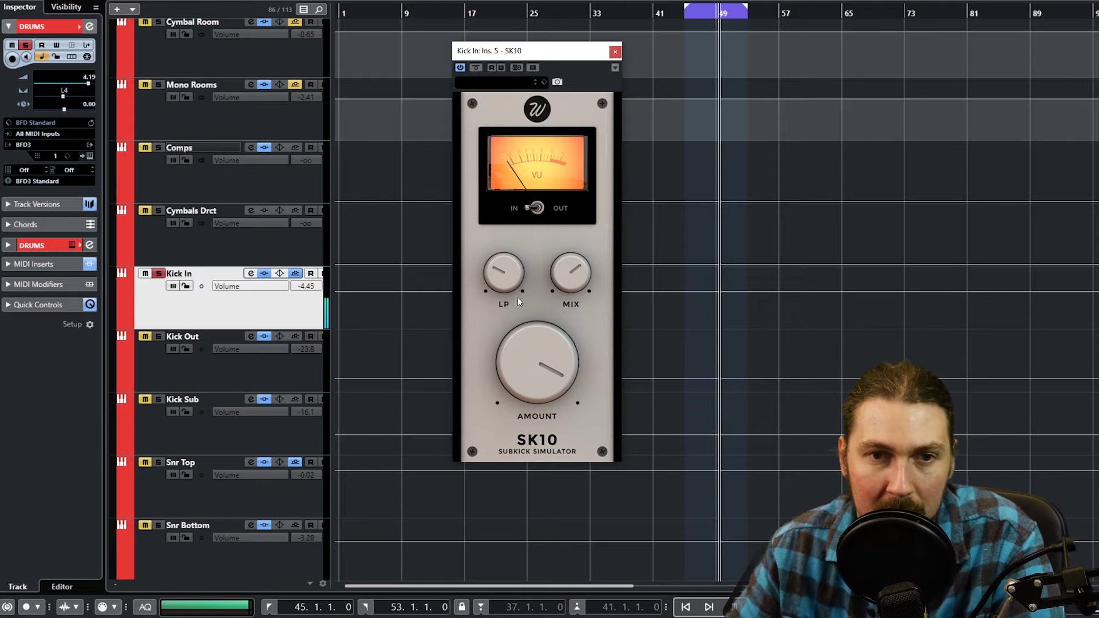
- Sweep the SK10's LP filter to maximum, settle it at about 197 Hz, and compare with bypass
left_click_drag(510, 279, 482, 249)
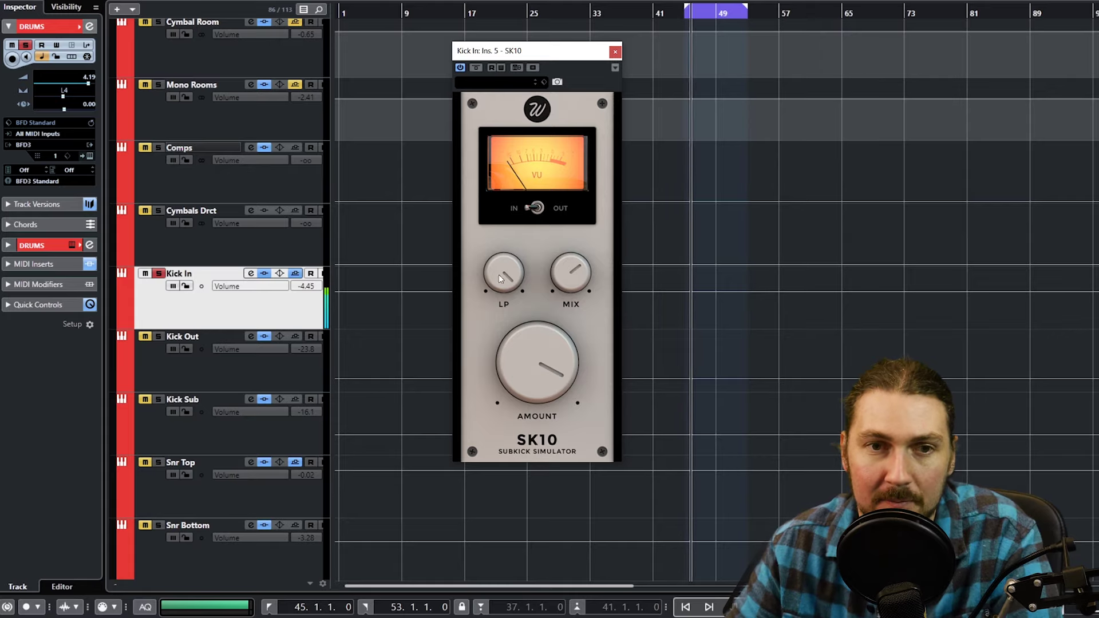
left_click_drag(495, 283, 475, 420)
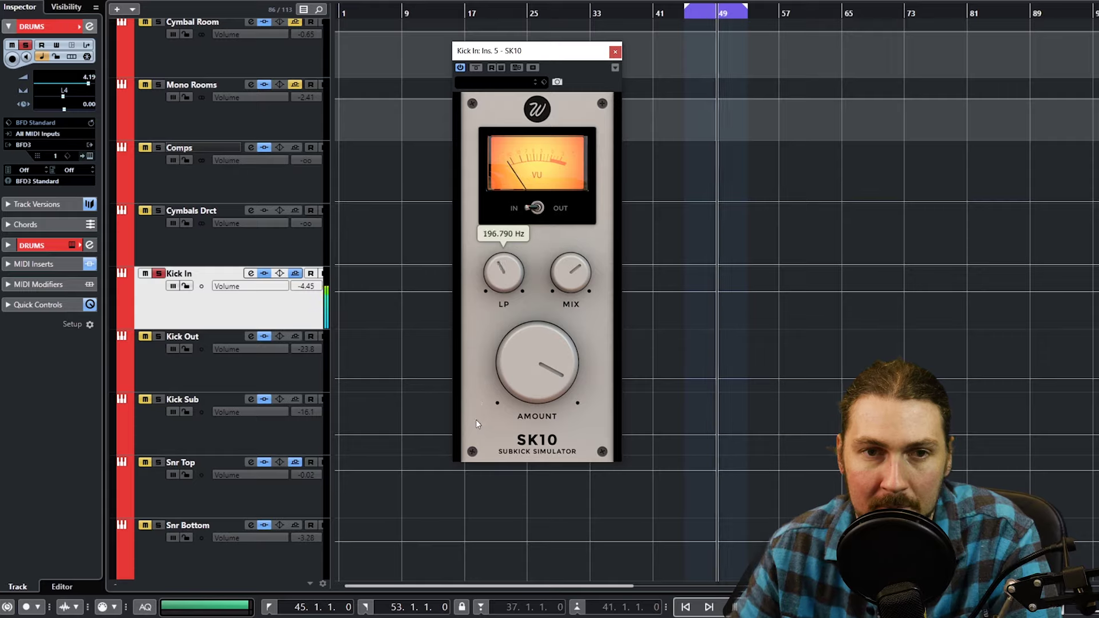
left_click(480, 67)
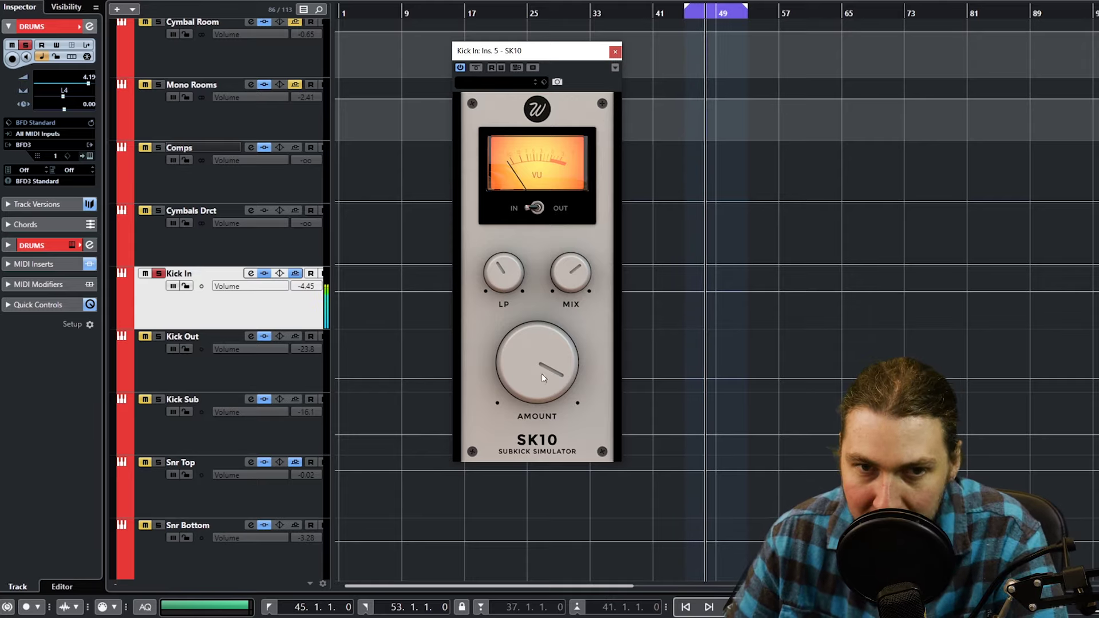
- Lower the SK10's Amount slightly and set Mix to about -33 %, checking the kick against bypass
left_click_drag(540, 345, 536, 359)
left_click_drag(571, 273, 558, 332)
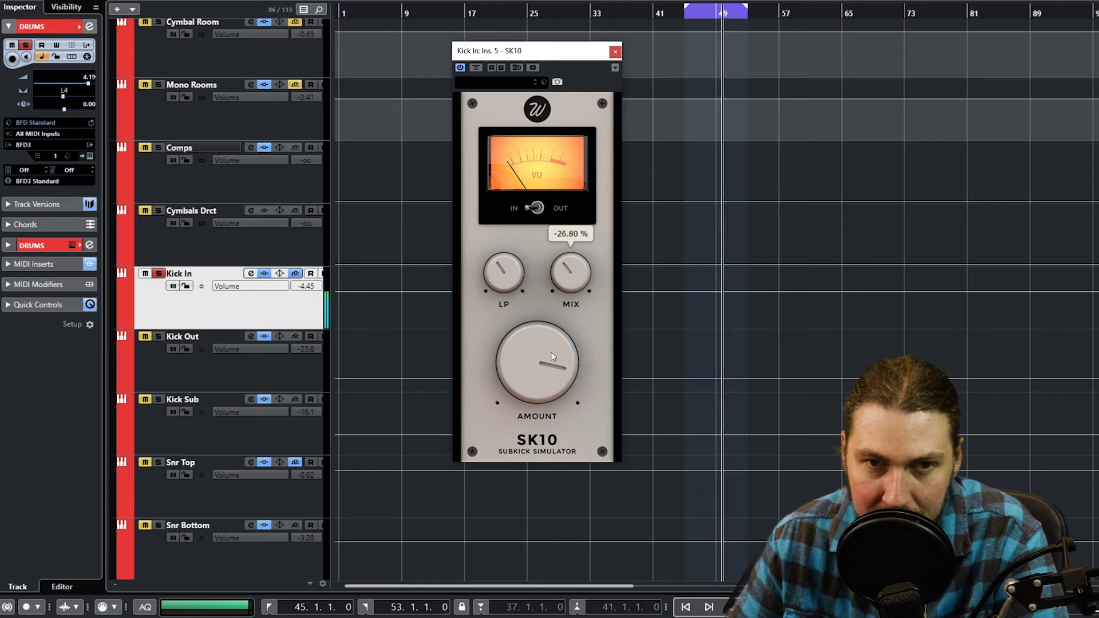
left_click(478, 67)
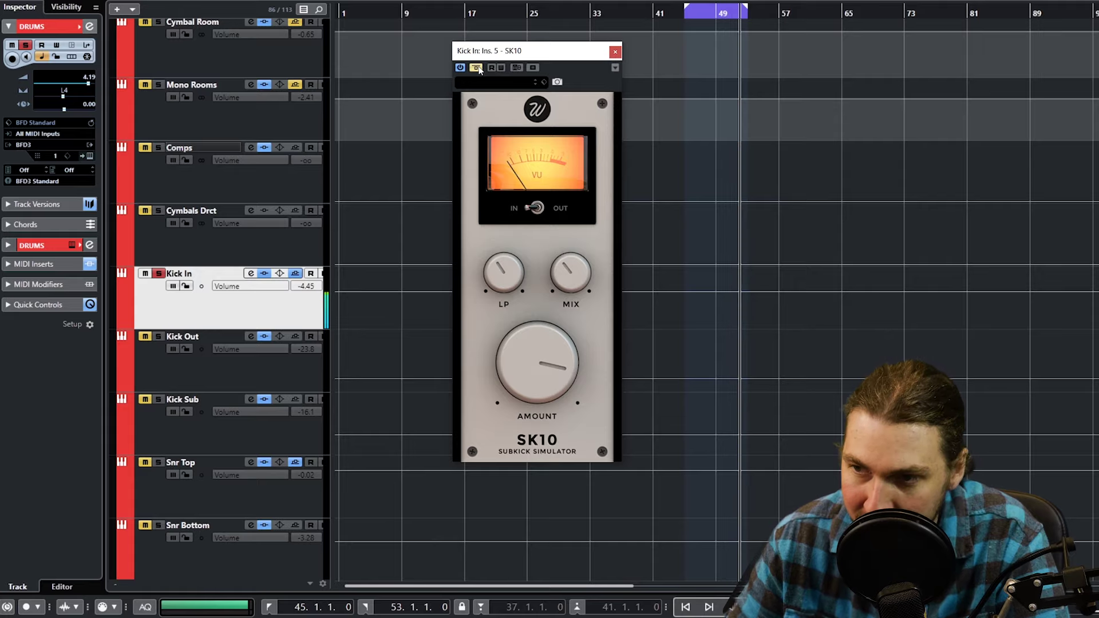
mouse_move(559, 265)
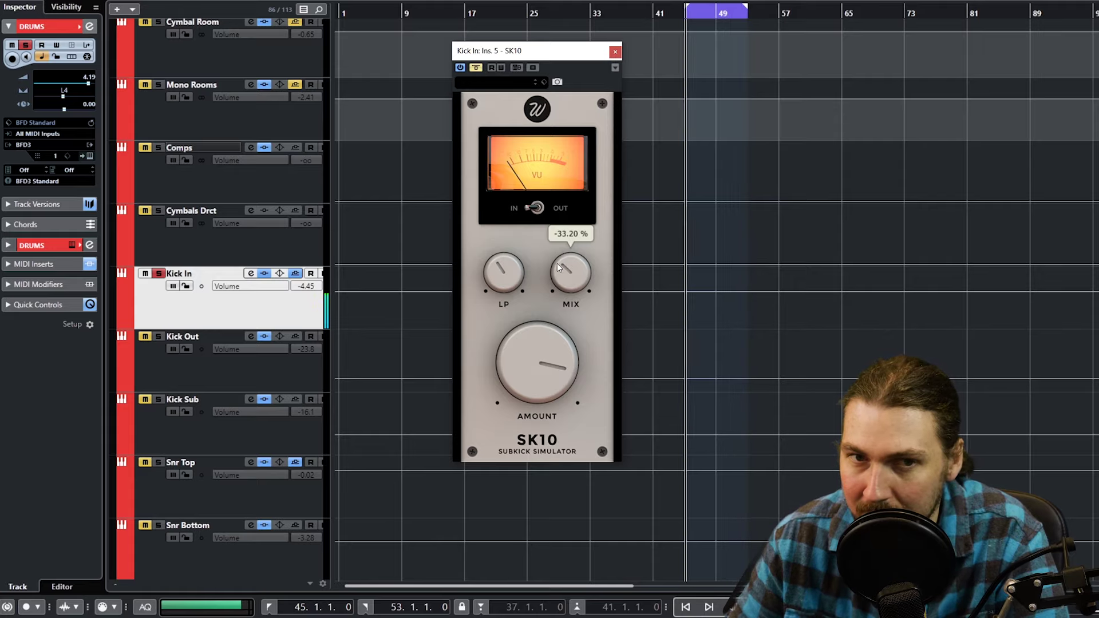
left_click_drag(556, 264, 557, 270)
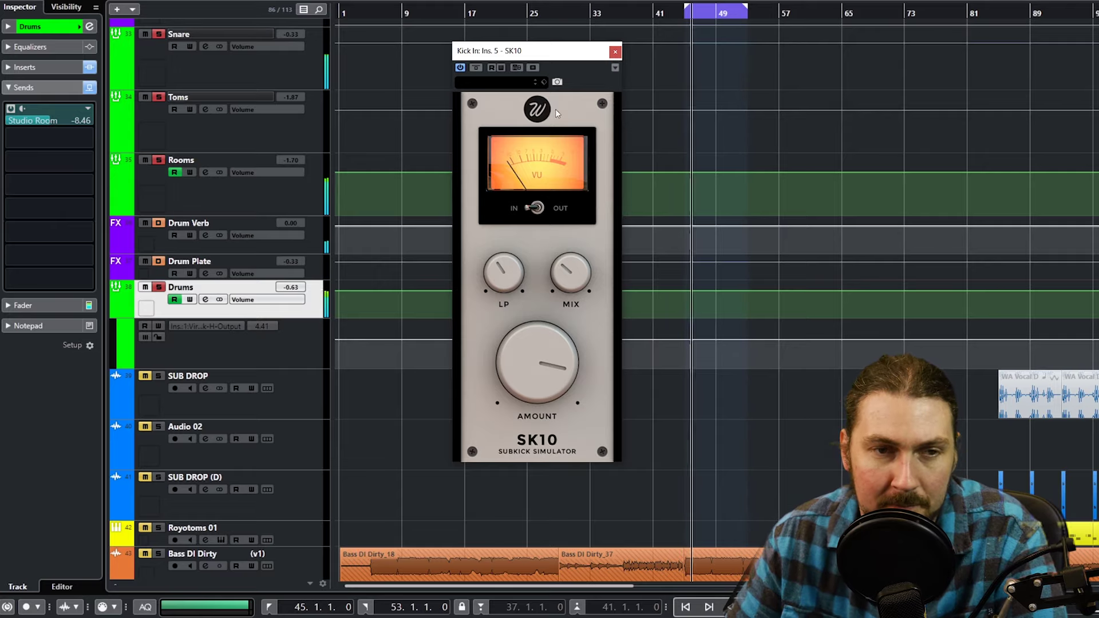
- Select the Toms track among the green drum group tracks
left_click(614, 51)
left_click(241, 131)
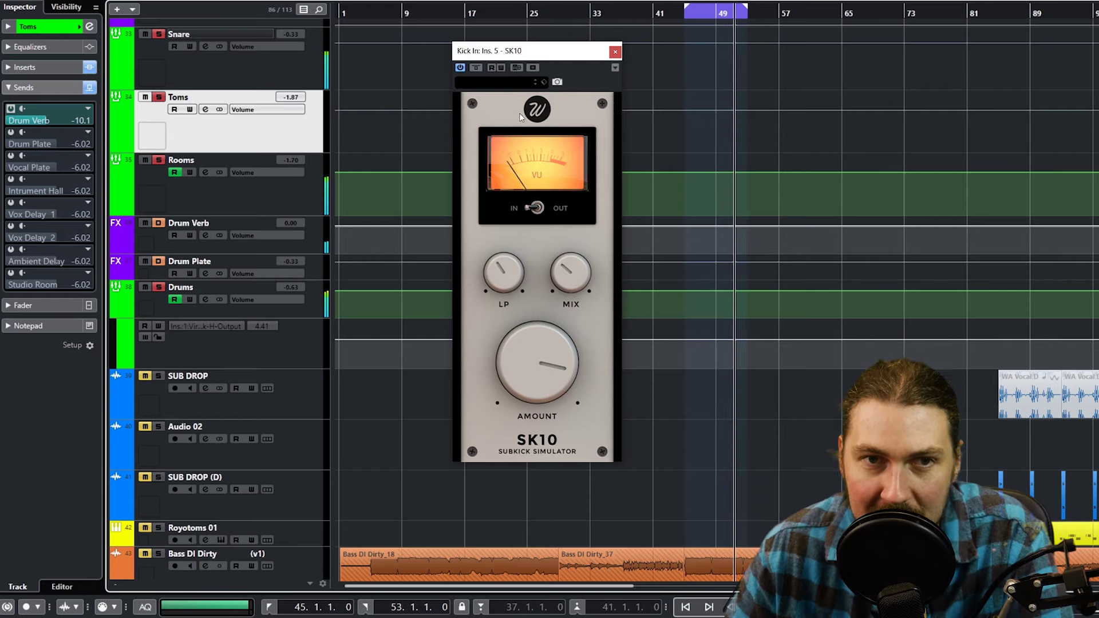
- Compare the Kick In SK10 with bypass, and close it to leave only the SUB KICK track's SK10 open
left_click(475, 67)
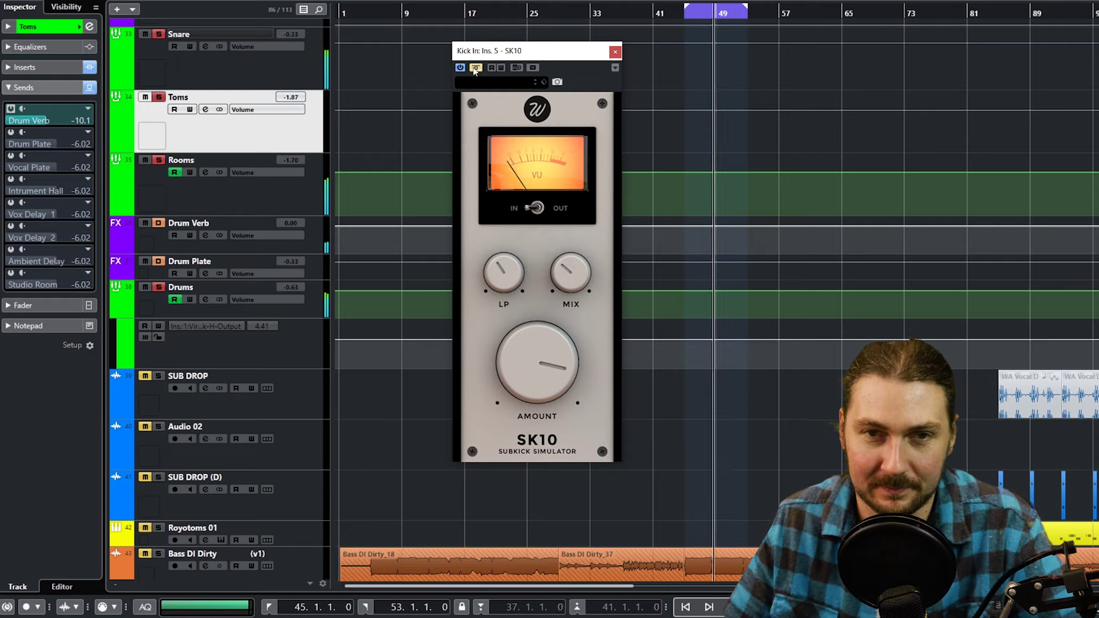
left_click(474, 69)
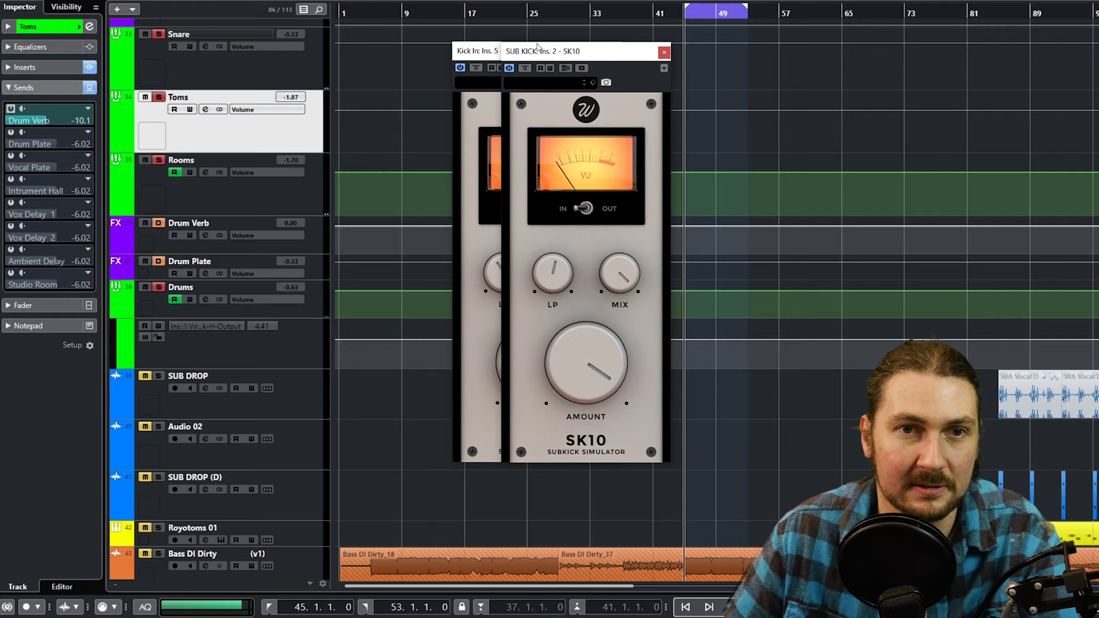
left_click(486, 51)
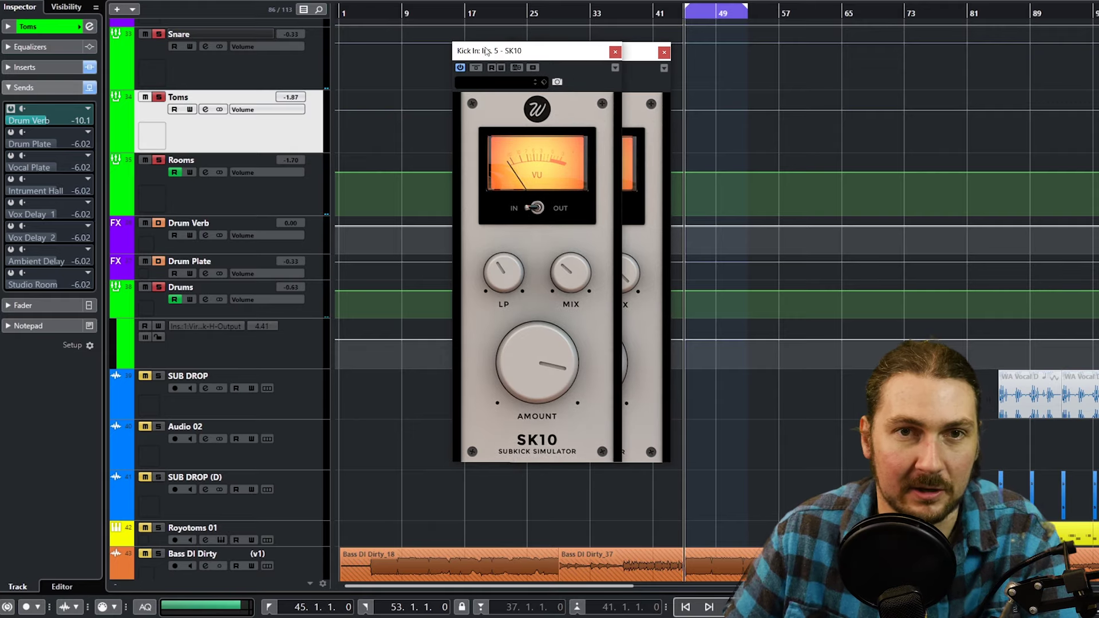
left_click(615, 52)
left_click_drag(614, 52, 587, 55)
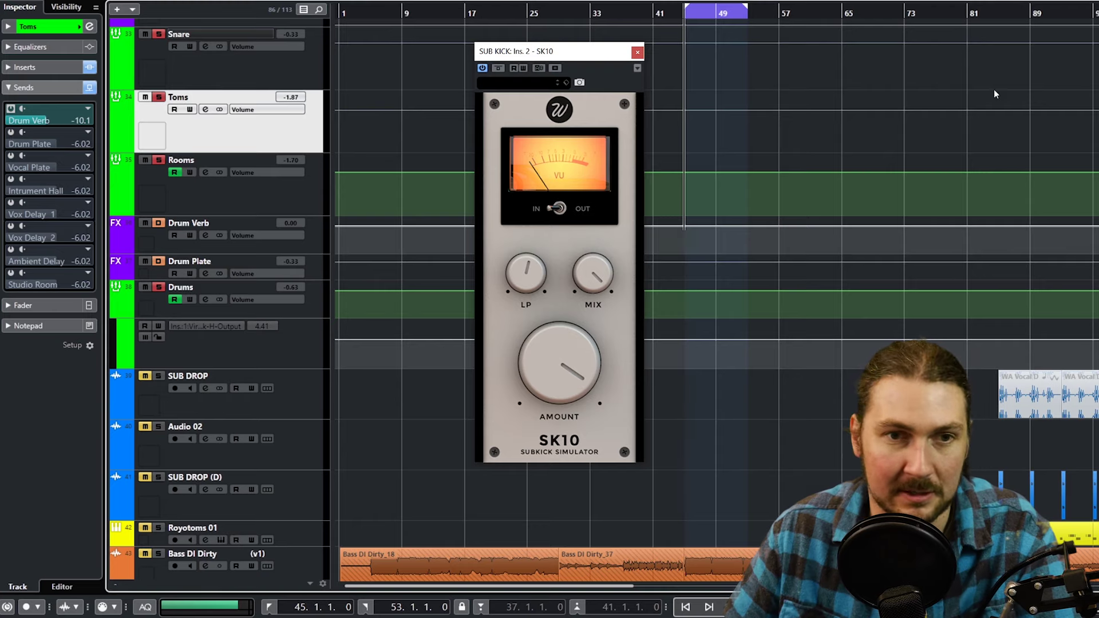
- Open the mixer with the channel sends displayed and examine the Kick In channel's sends to SUB KICK
key("alt+F3")
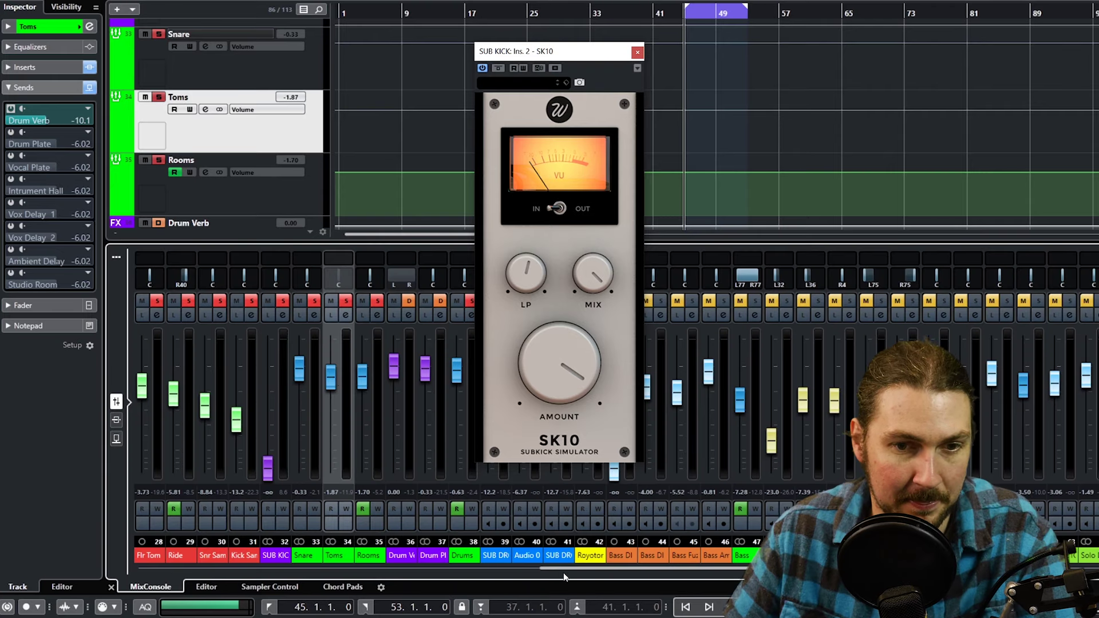
left_click_drag(563, 568, 429, 566)
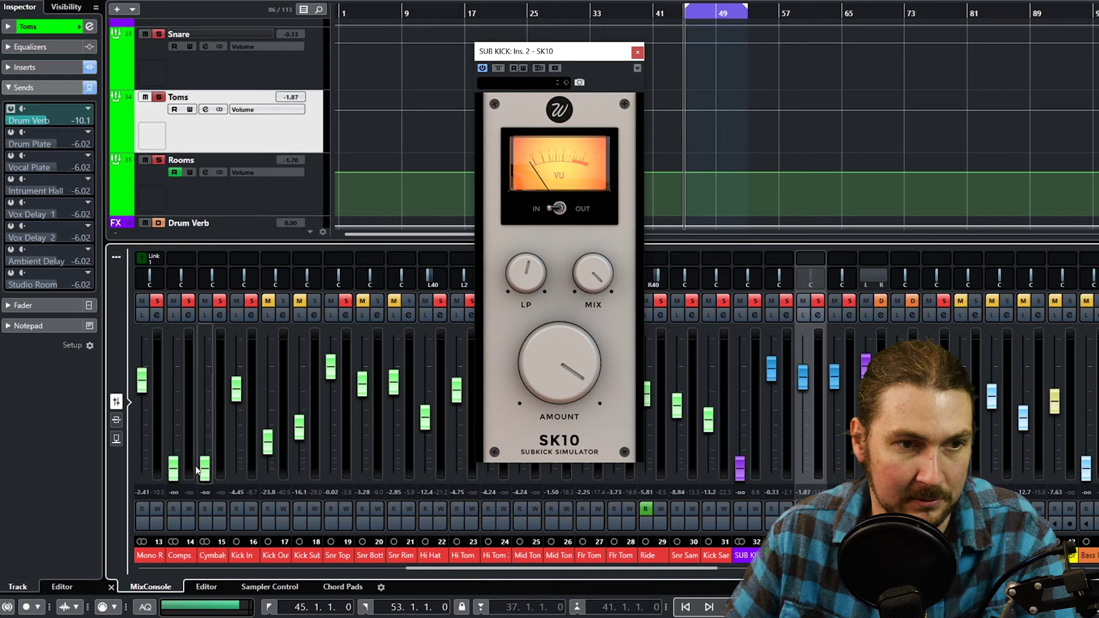
left_click(116, 423)
left_click(115, 440)
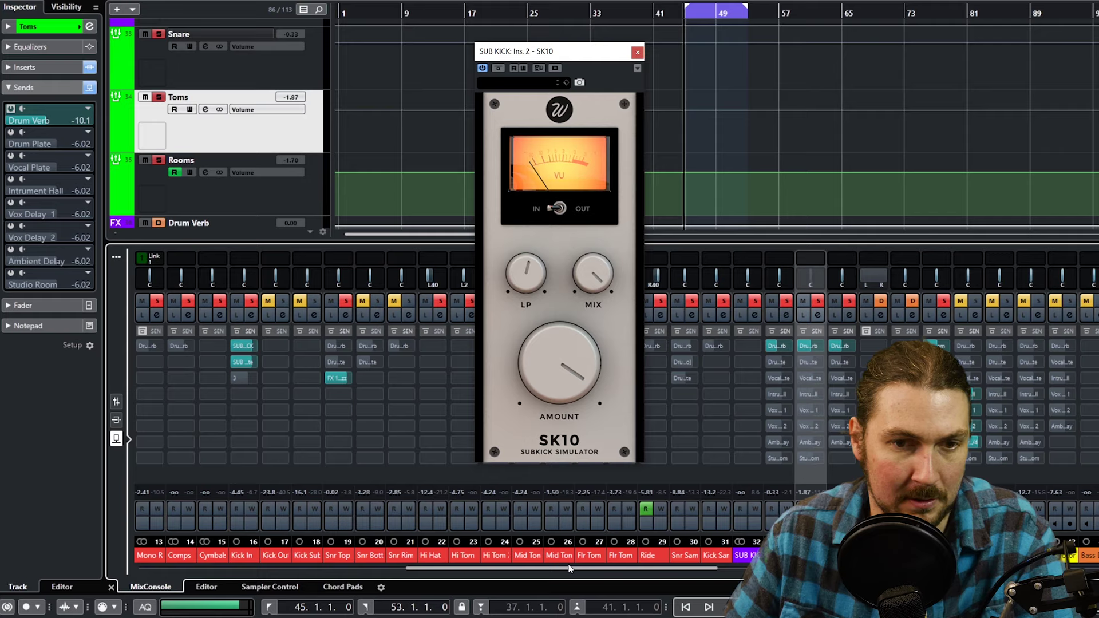
left_click_drag(545, 567, 534, 568)
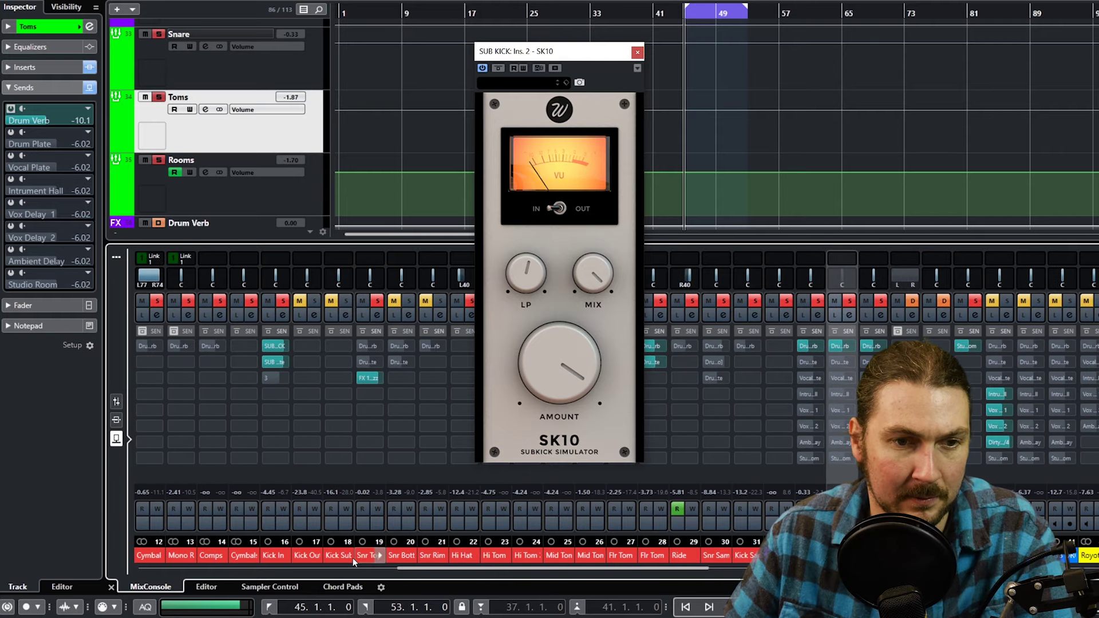
left_click(281, 346)
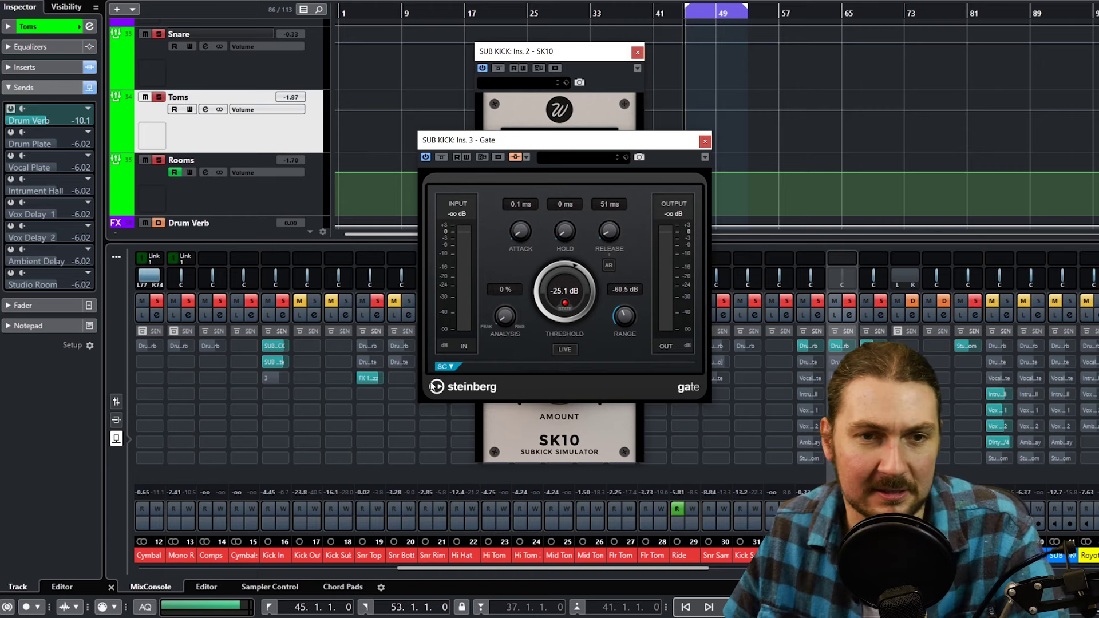
- Bypass the SUB KICK Gate and arrange both plug-in windows clear of the SUB KICK channel in the mixer's fader view
left_click_drag(529, 149, 894, 125)
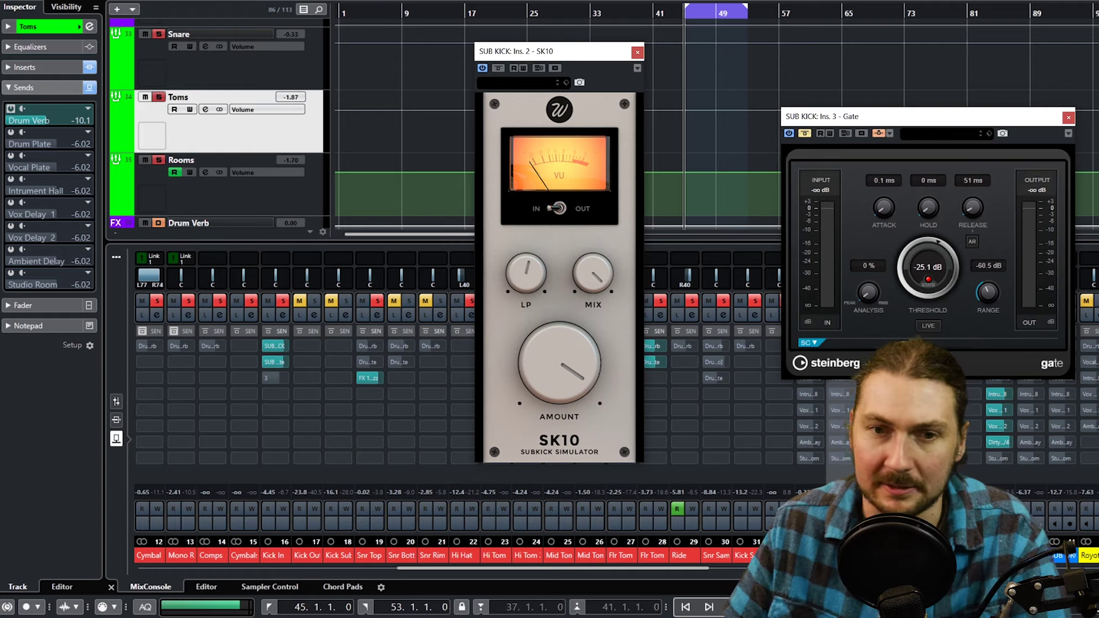
left_click_drag(685, 571, 728, 570)
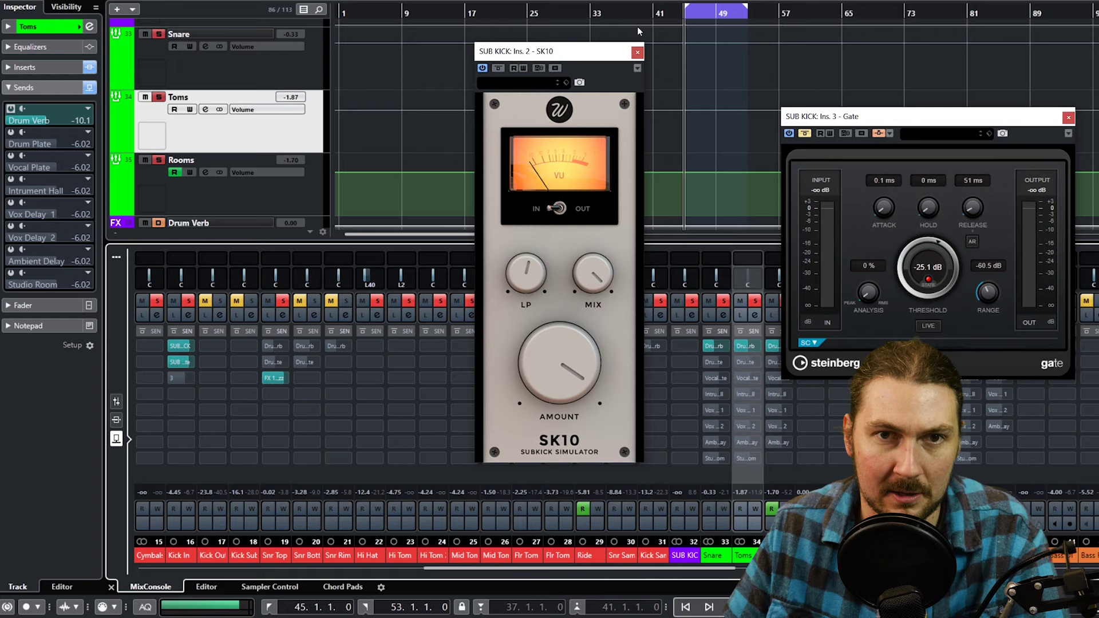
left_click_drag(620, 57, 555, 51)
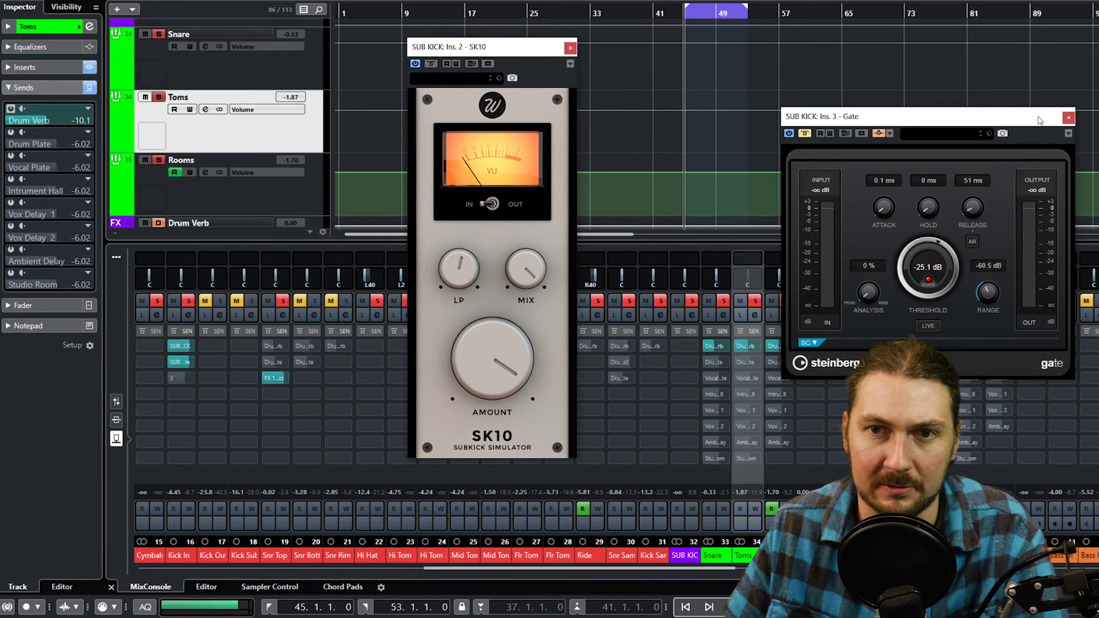
left_click_drag(1041, 118, 1098, 91)
left_click(115, 403)
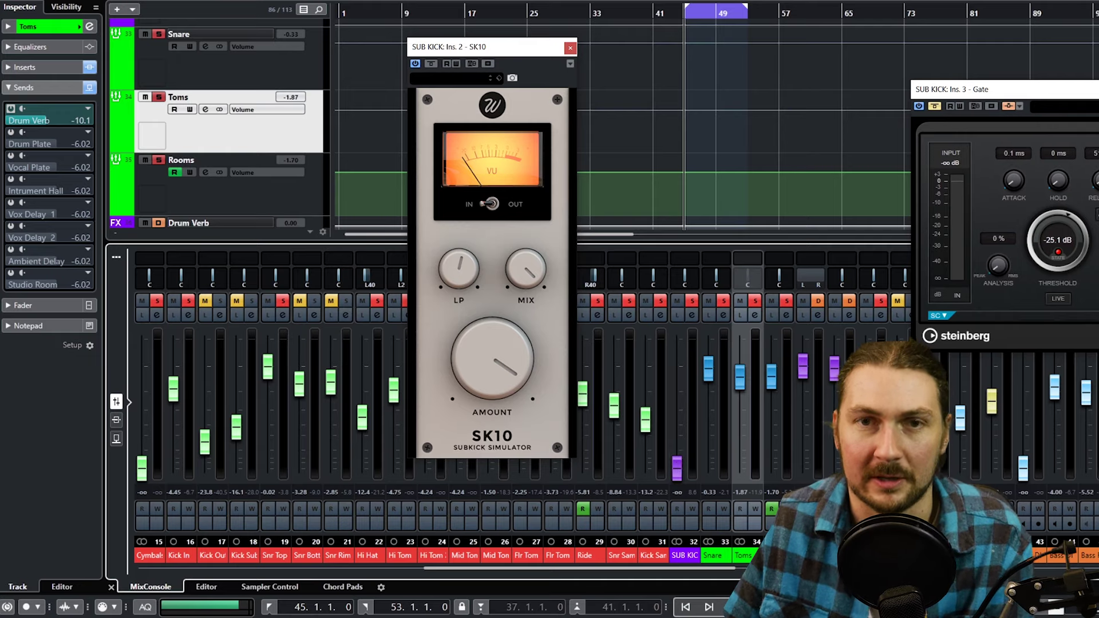
- Blend the SUB KICK fader up to about -16.9 during playback, auditioning the channel with Mute and Listen
key("space")
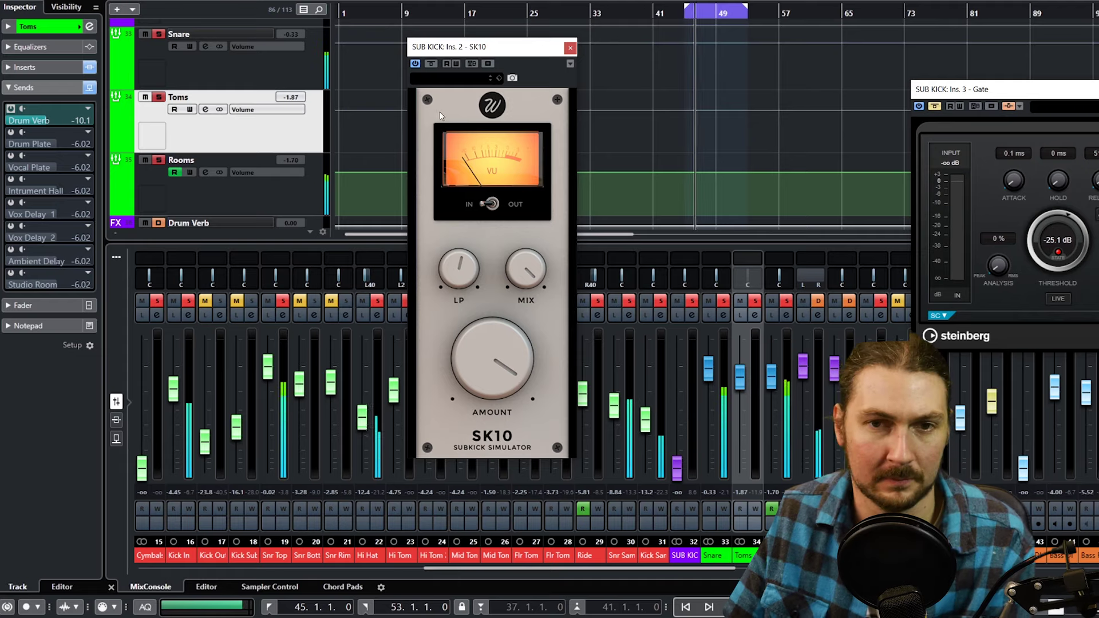
mouse_move(636, 568)
left_mouse_down()
mouse_move(603, 568)
mouse_move(621, 568)
left_mouse_up()
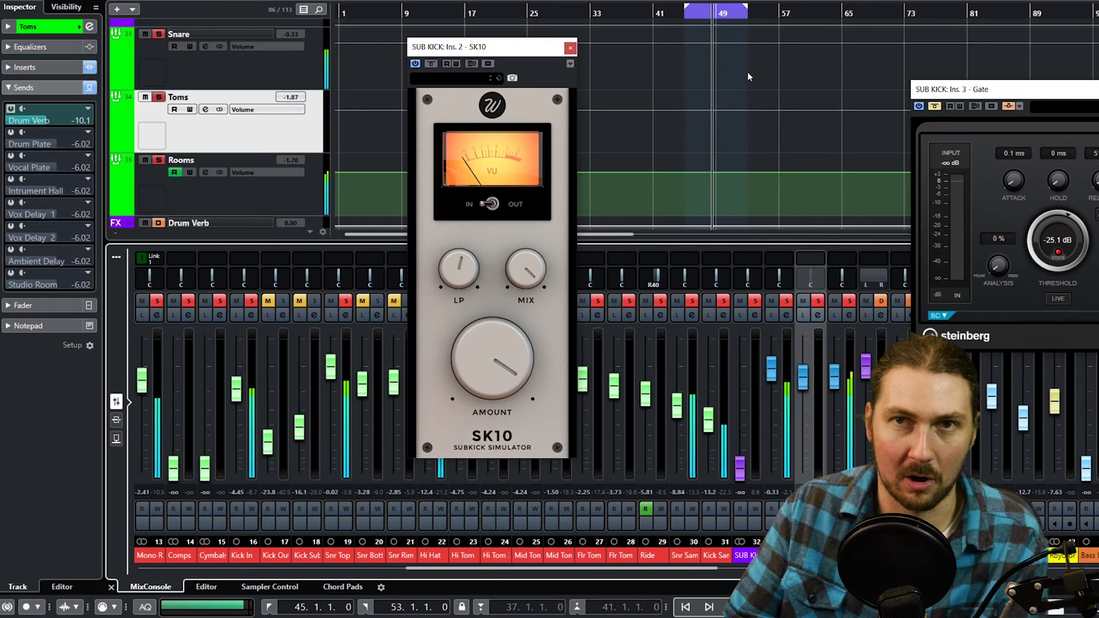
left_click_drag(740, 467, 742, 415)
left_click(741, 300)
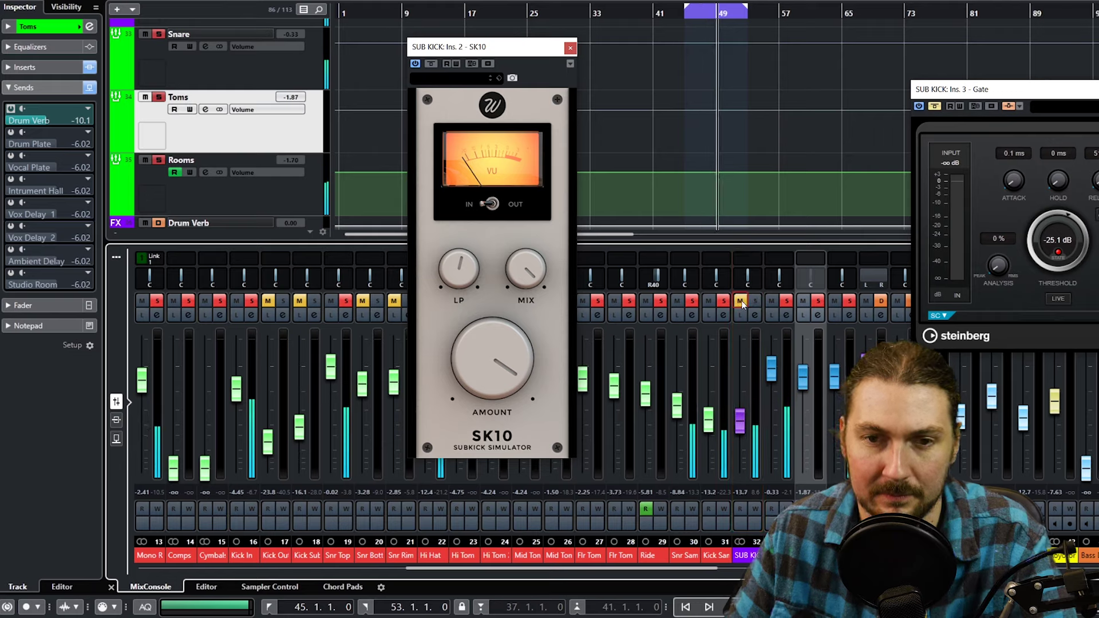
left_click(740, 300)
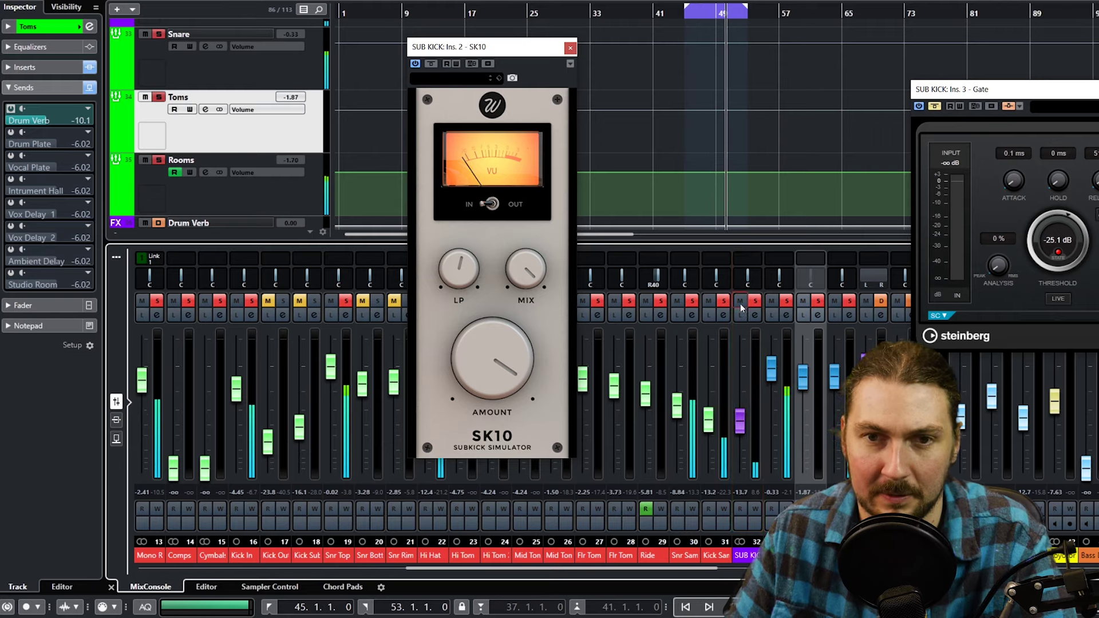
left_click(740, 301)
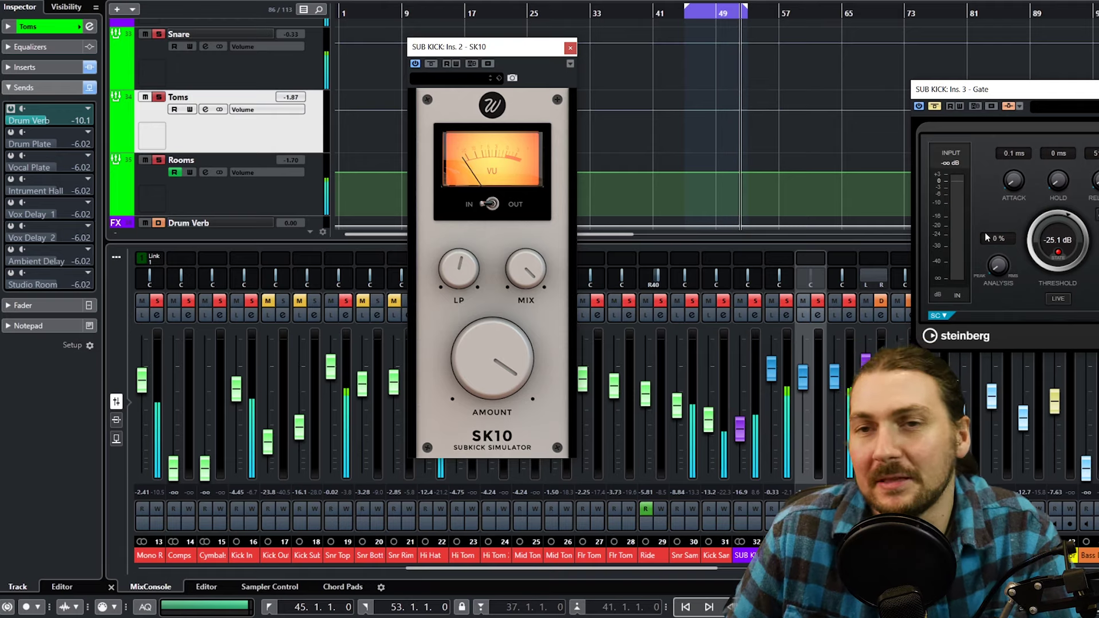
left_click(741, 314)
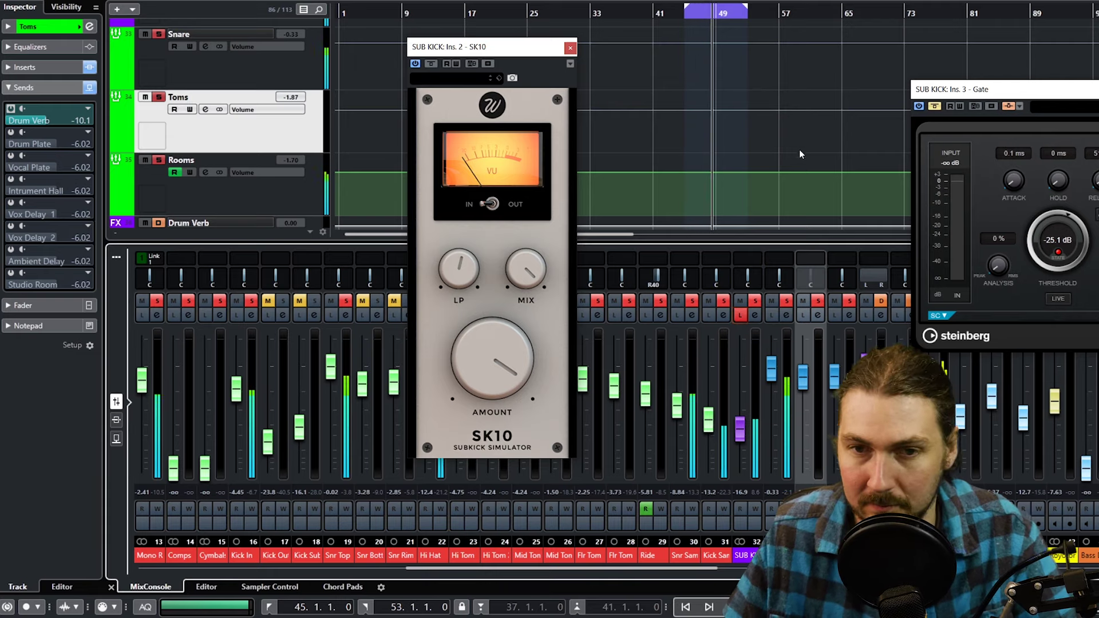
- Raise the SUB KICK fader to about -0.26 and take its Gate out of bypass
left_click_drag(979, 89, 647, 82)
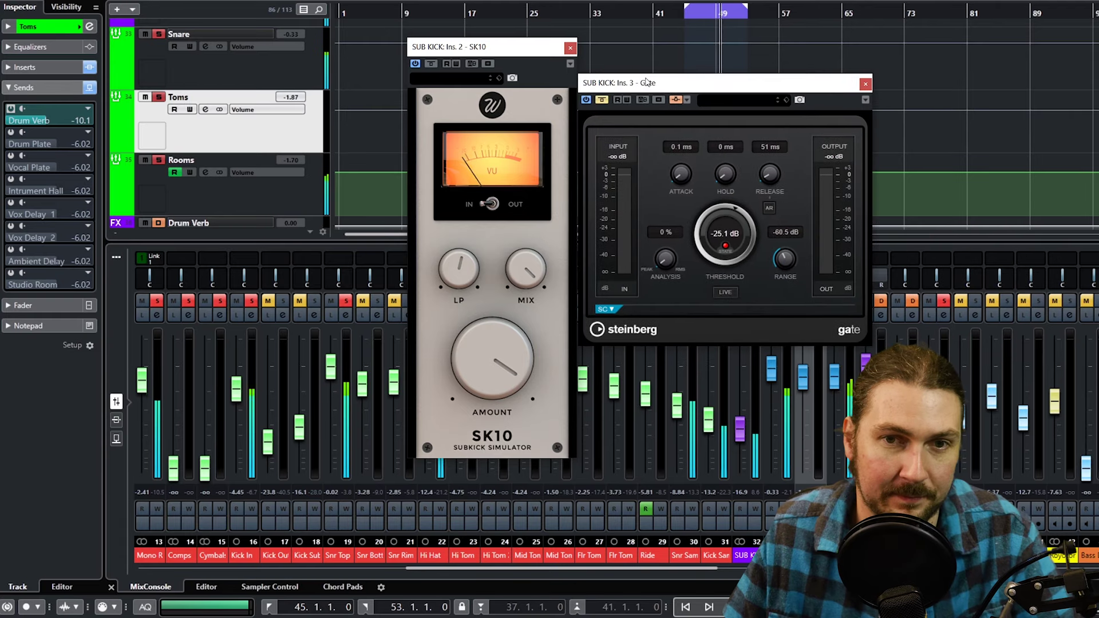
left_click_drag(737, 440, 740, 385)
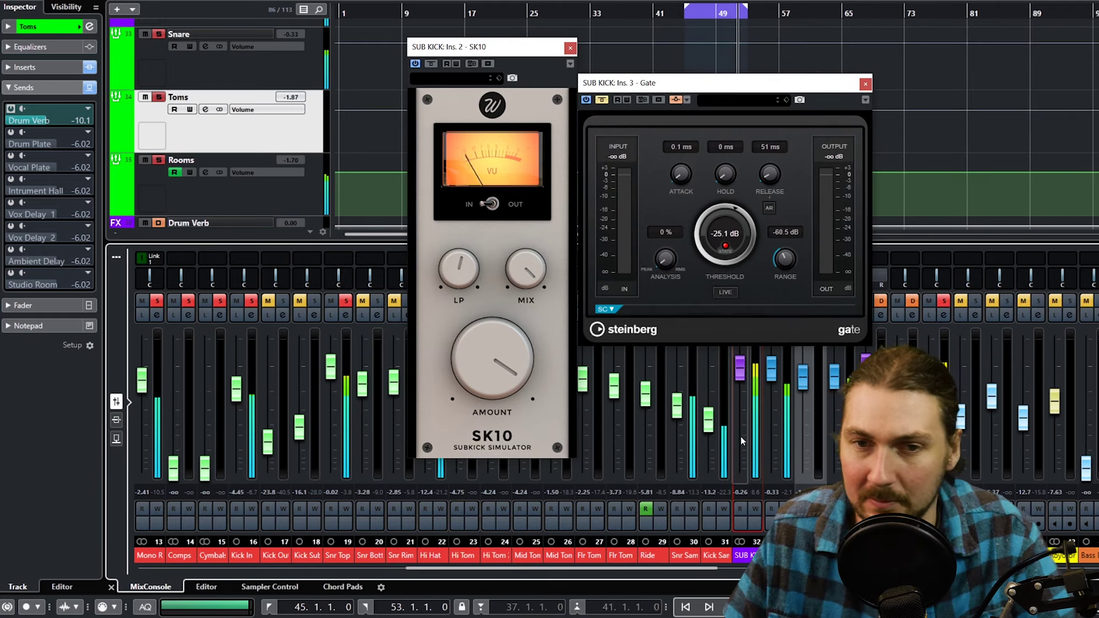
left_click(602, 100)
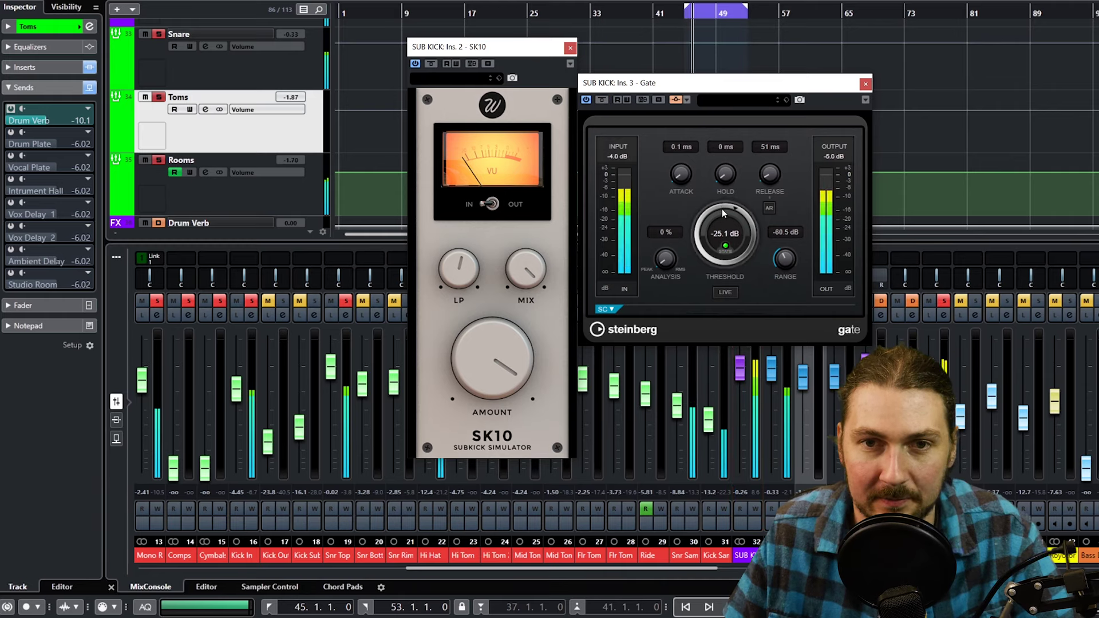
- Set the Gate to 15.1 ms attack, 30 ms hold, 81 ms release, 38 % analysis and -29.0 dB range
left_click_drag(767, 177, 771, 175)
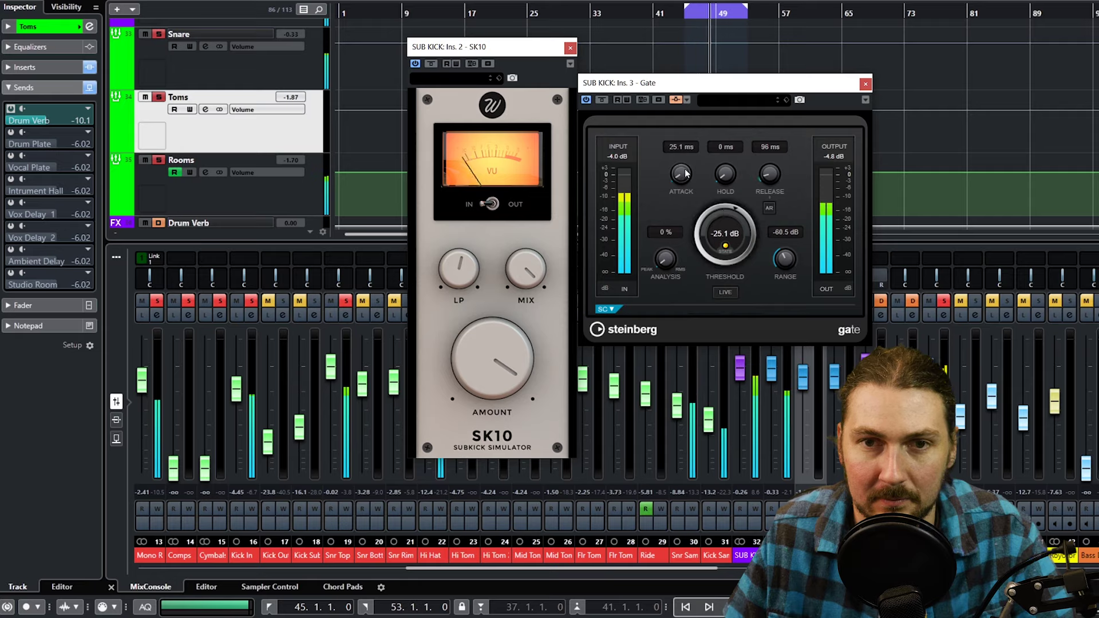
left_click_drag(686, 173, 728, 179)
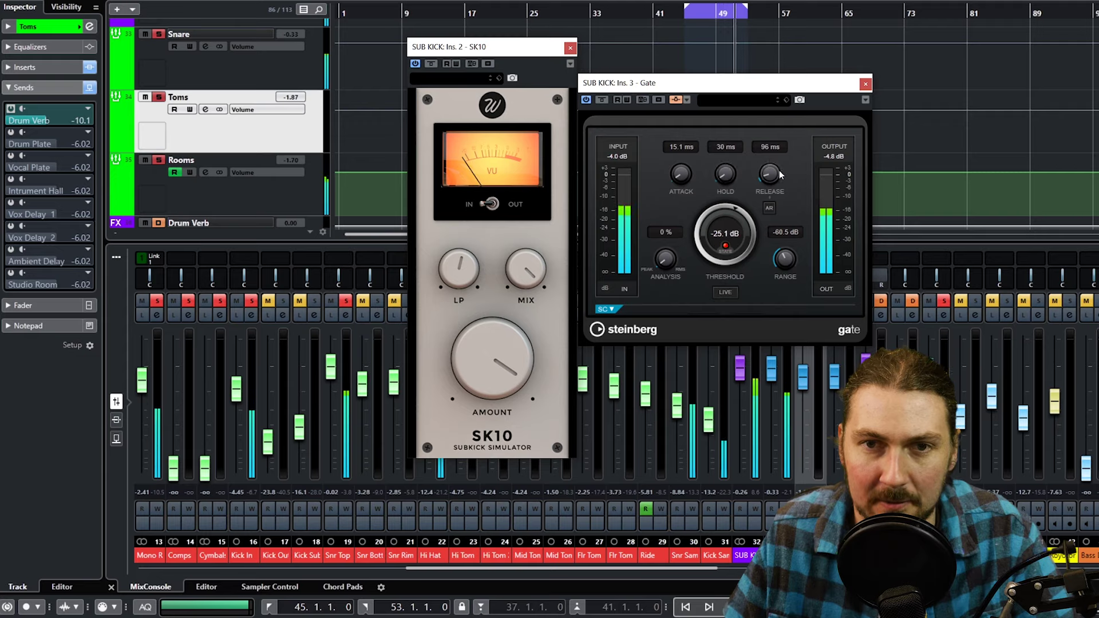
left_click_drag(780, 175, 780, 182)
left_click_drag(665, 259, 671, 219)
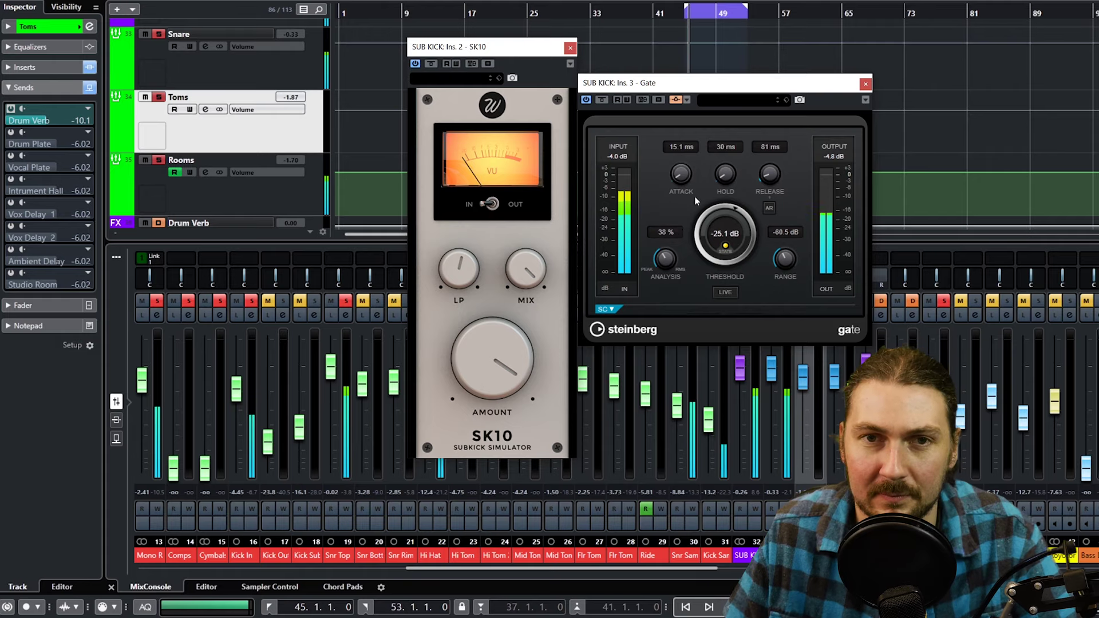
left_click_drag(771, 265, 781, 232)
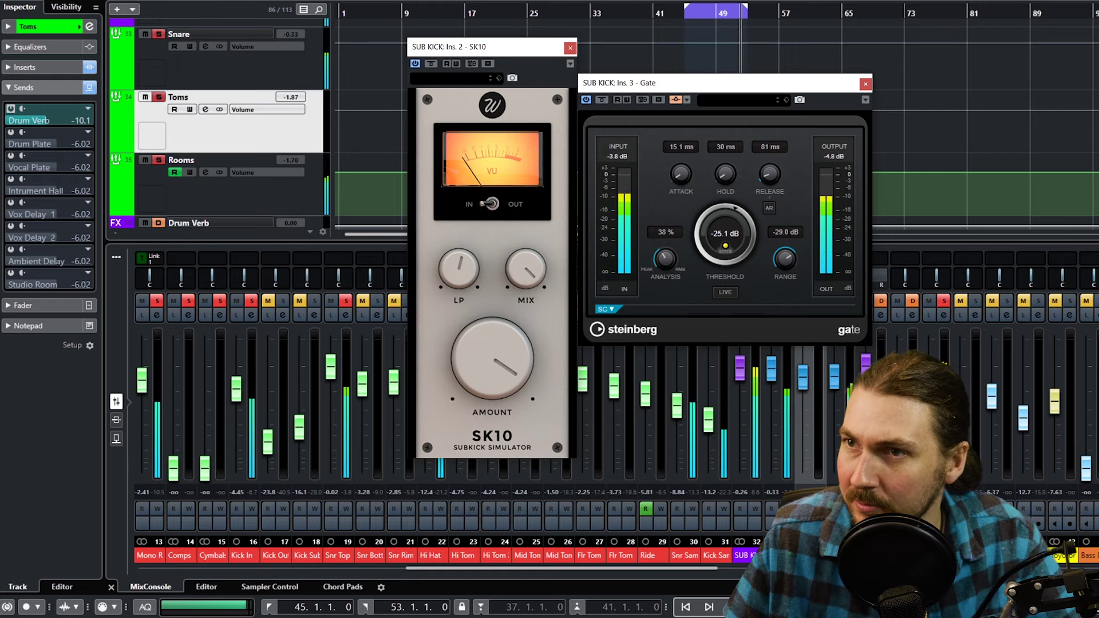
- Clear the drum solos, solo Kick In with SUB KICK, and compare the Gate with bypass
key("s")
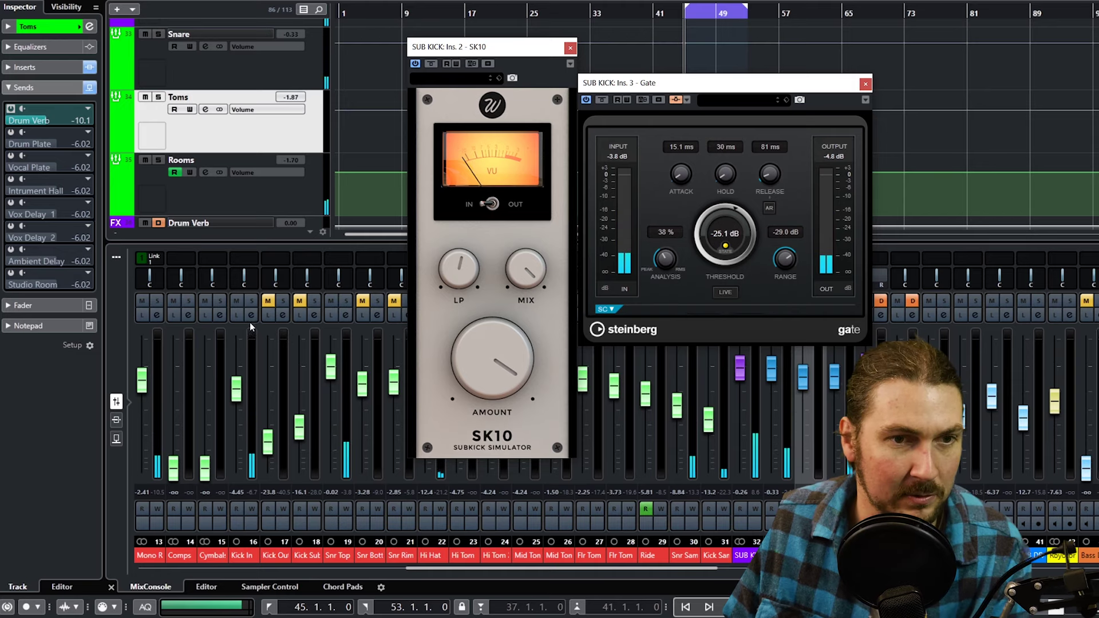
left_click(251, 301)
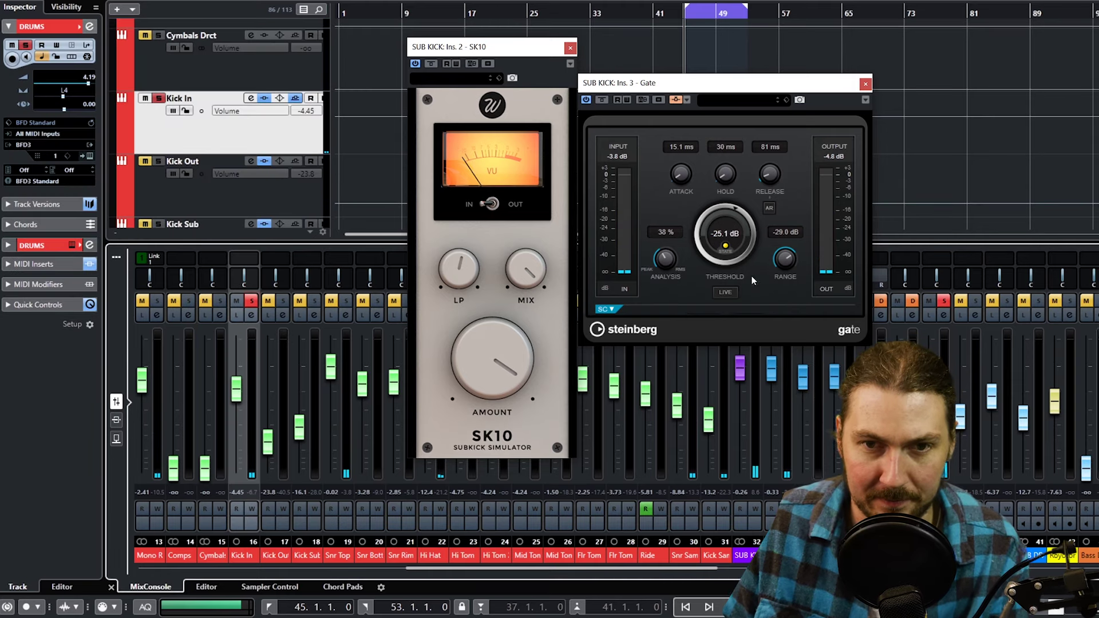
left_click_drag(706, 87, 700, 26)
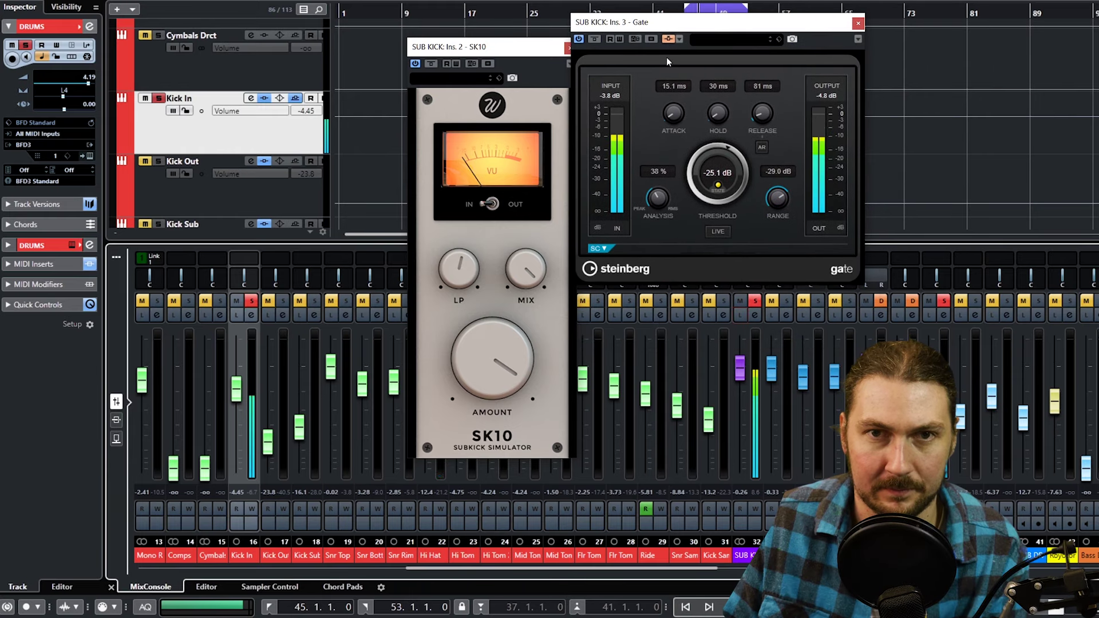
left_click_drag(694, 28, 702, 108)
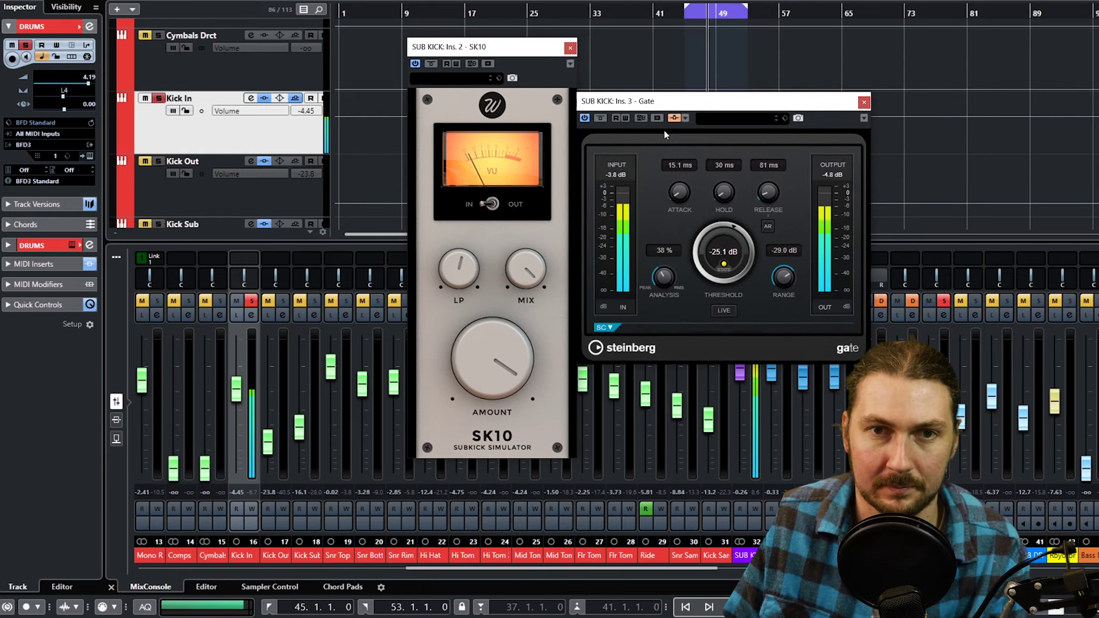
left_click(600, 118)
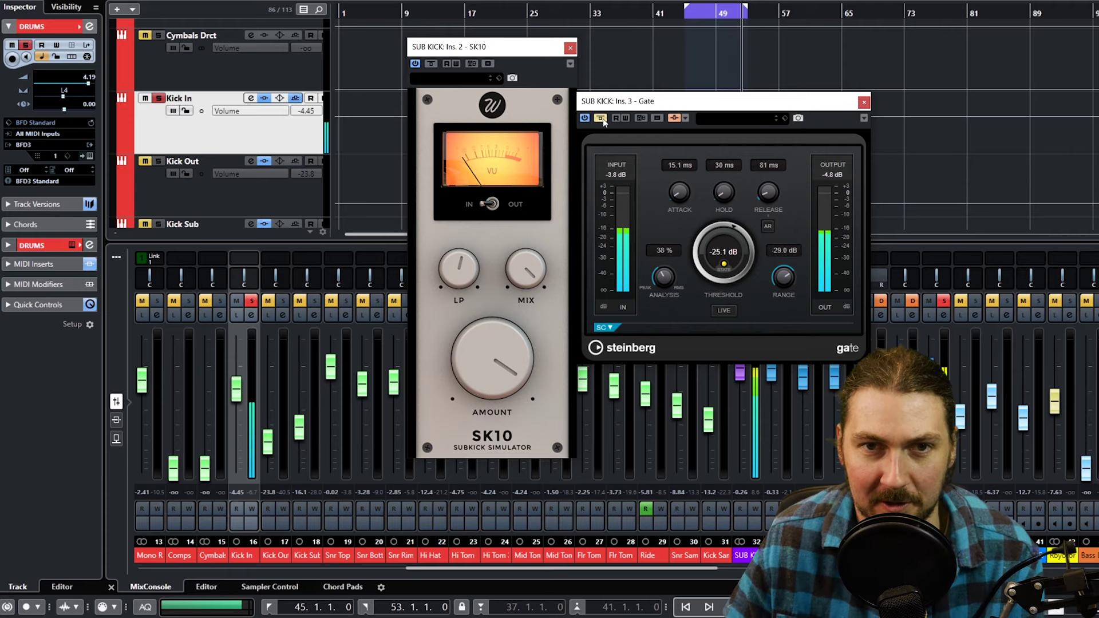
left_click(600, 118)
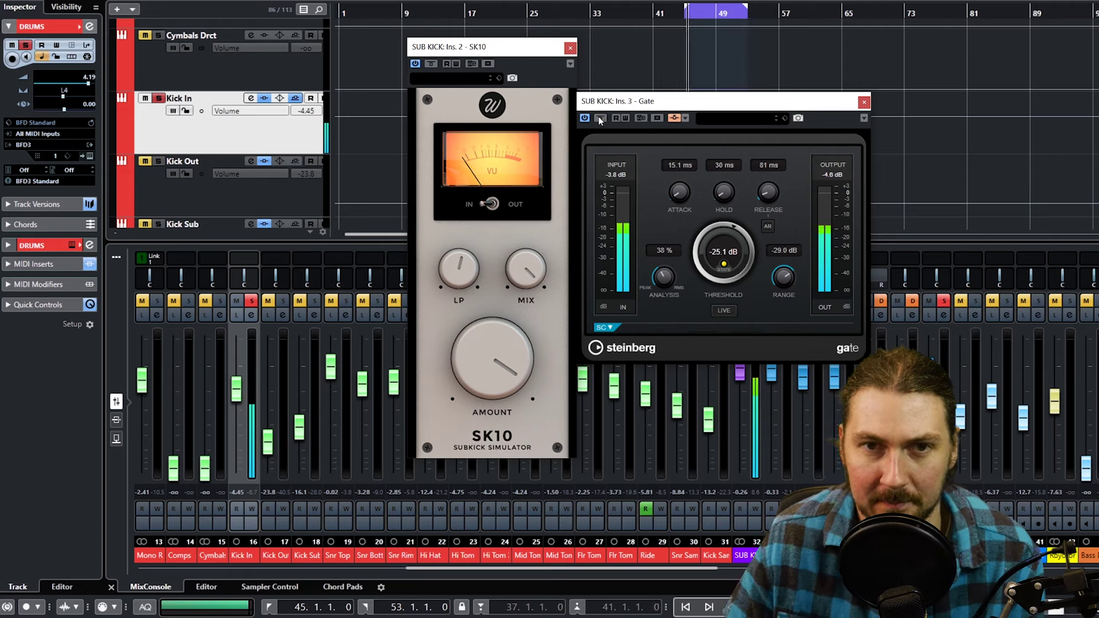
- Lower the SUB KICK fader to about -13.5, and close its Gate and mute the channel to hear Kick In alone
left_click_drag(736, 376, 734, 432)
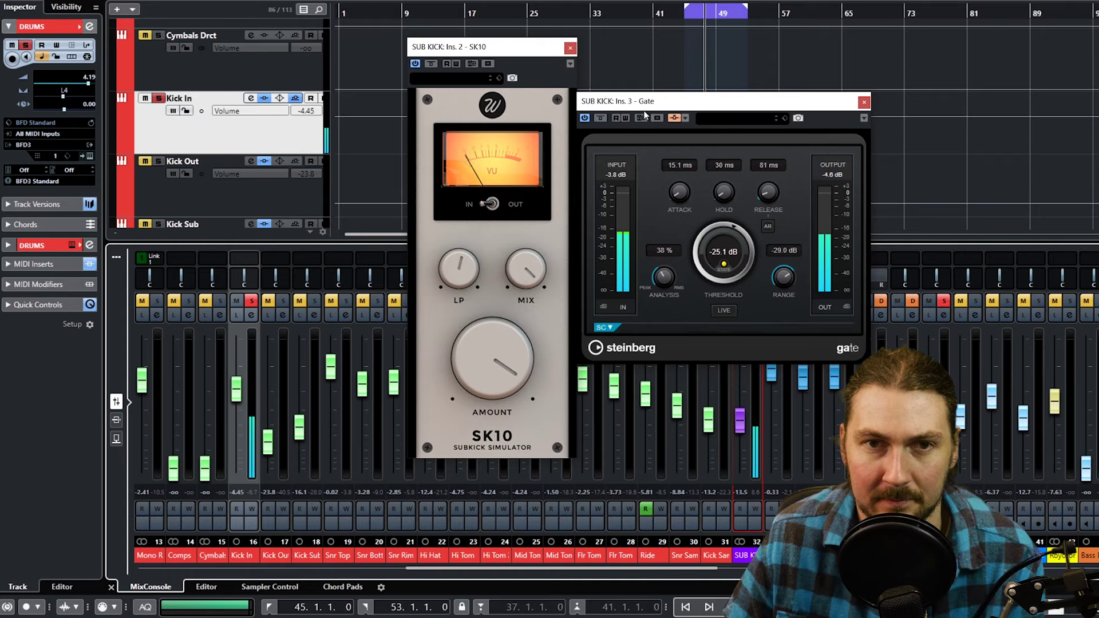
left_click(864, 102)
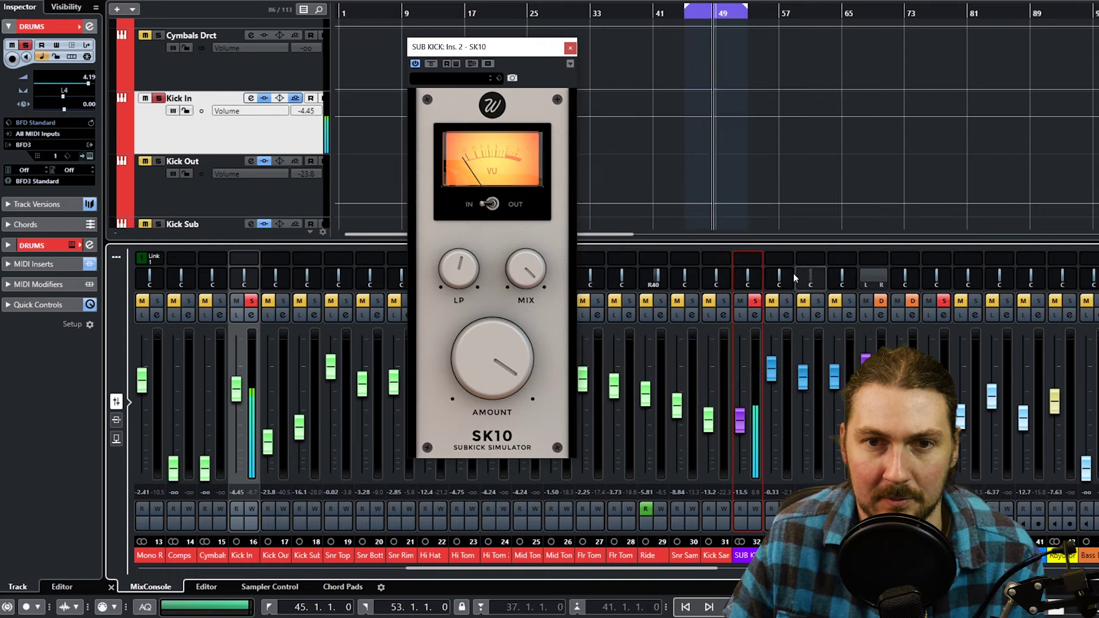
left_click(740, 302)
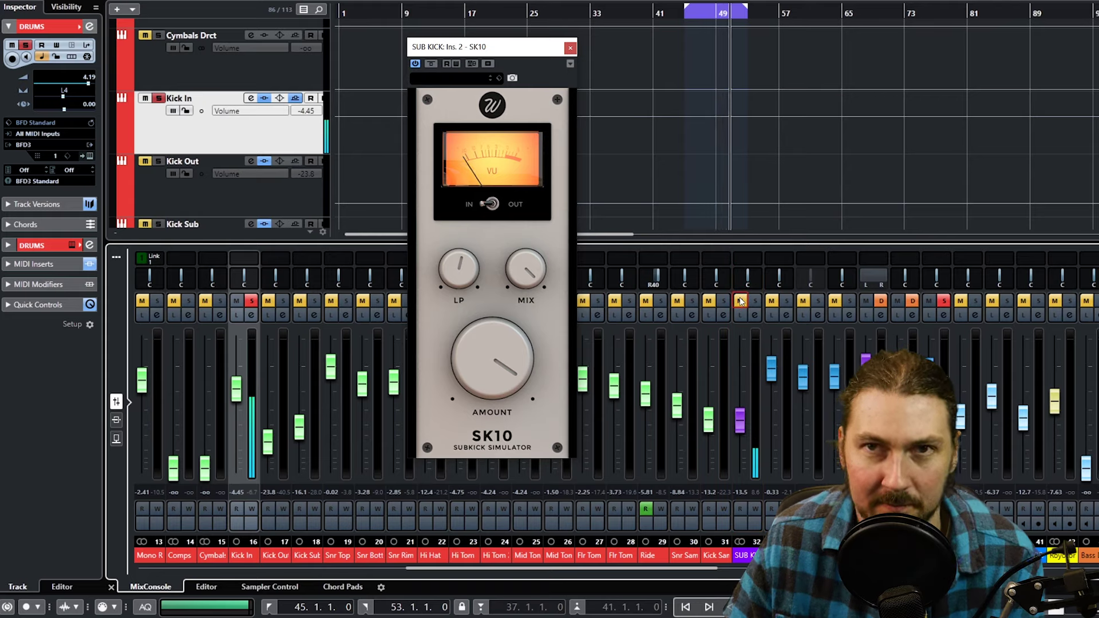
- Unmute SUB KICK, adjust the input level and HF gain of its SSQ equalizer, and close the equalizer
left_click(740, 301)
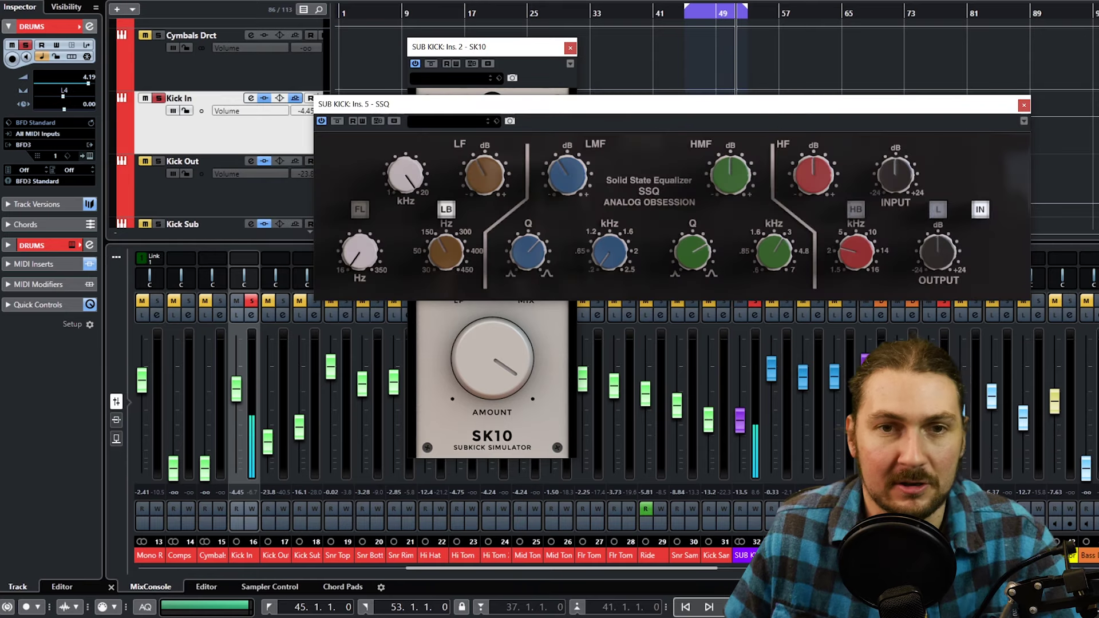
left_click_drag(583, 108, 550, 117)
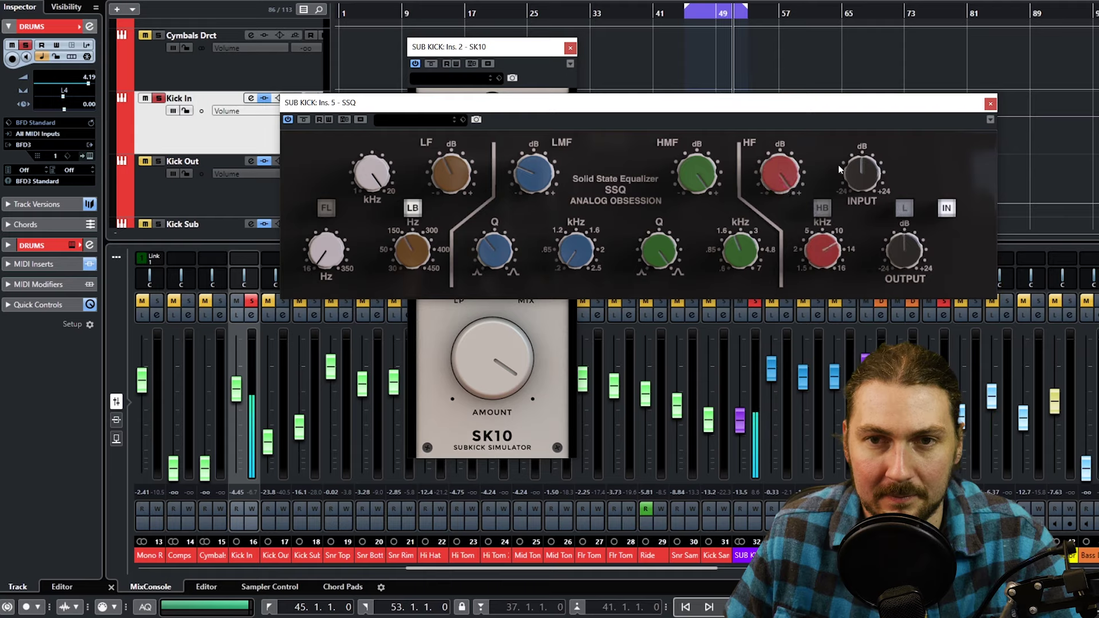
left_click_drag(858, 172, 860, 149)
left_click_drag(765, 160, 764, 229)
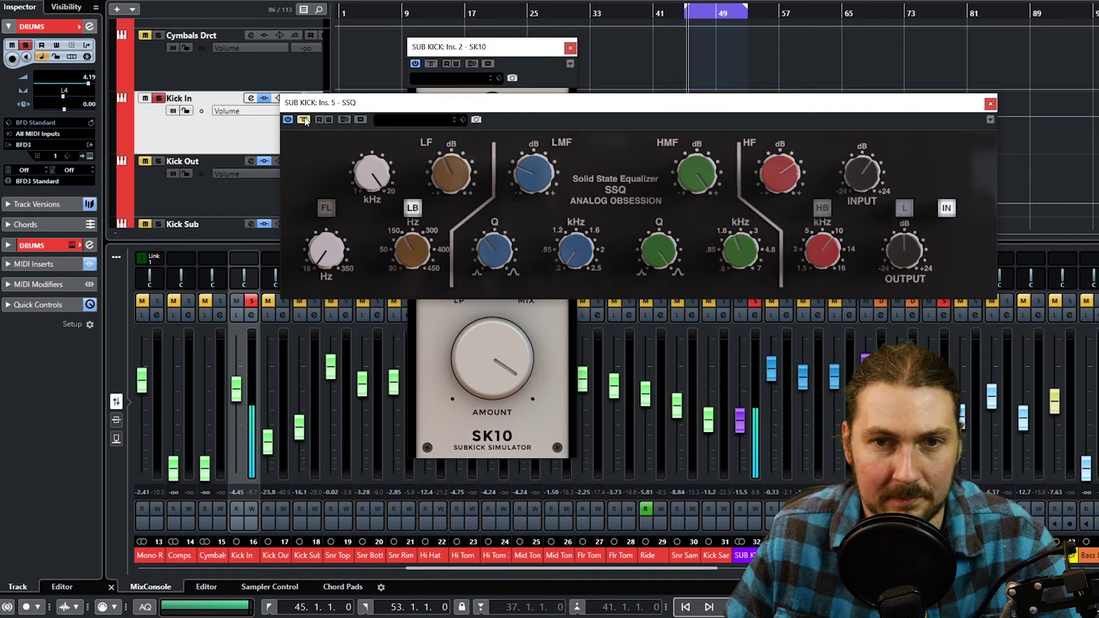
left_click(990, 104)
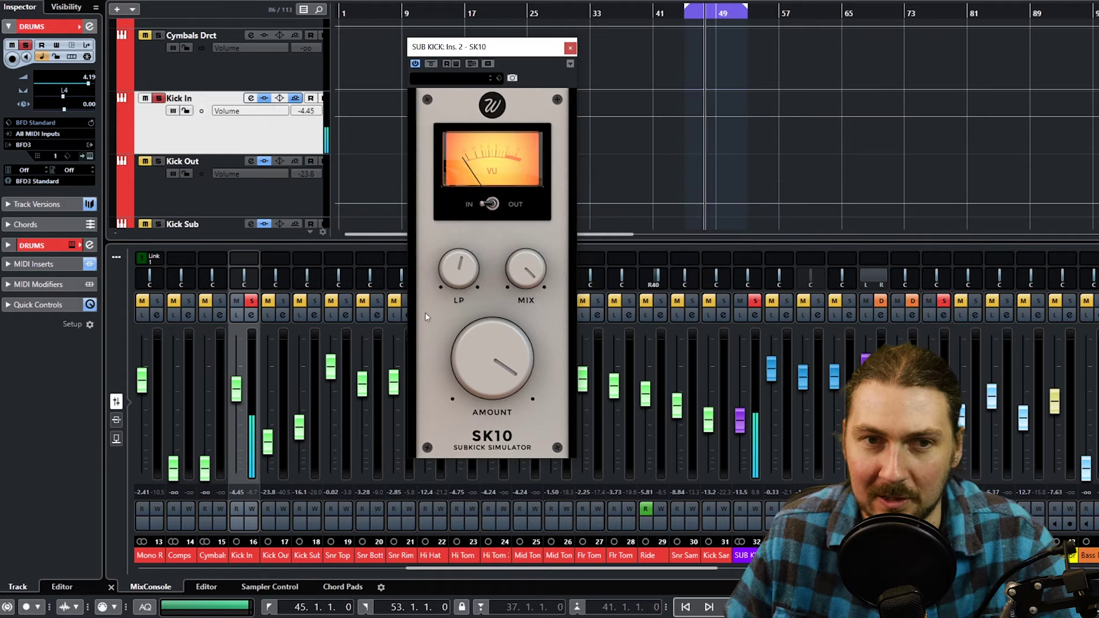
- Raise the SK10's LP slightly on SUB KICK, and solo the Drums group to hear the whole kit
mouse_move(459, 273)
left_click_drag(459, 270, 469, 304)
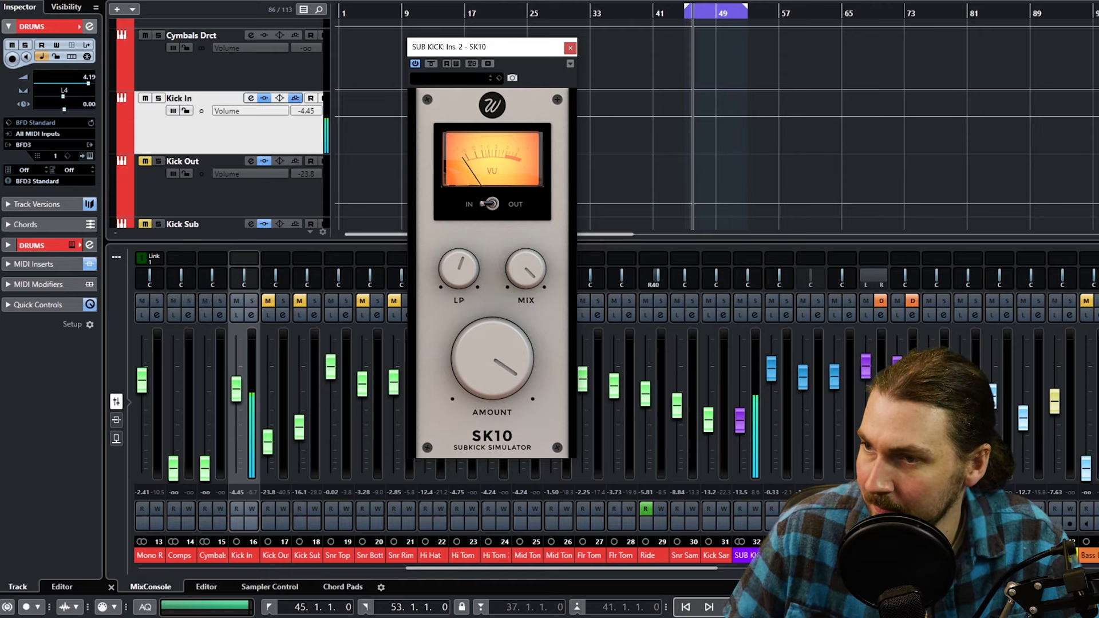
left_click(936, 269)
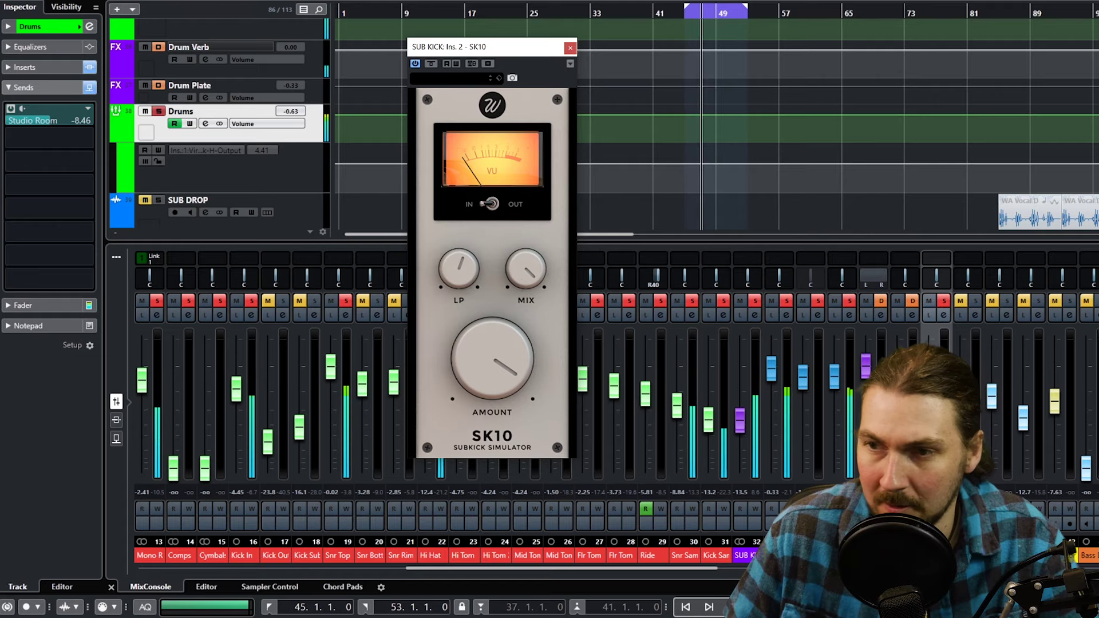
- Compare the kit with SUB KICK muted and unmuted, setting the Kick In fader to about -1.74 and SUB KICK to about -16.6
left_click(740, 301)
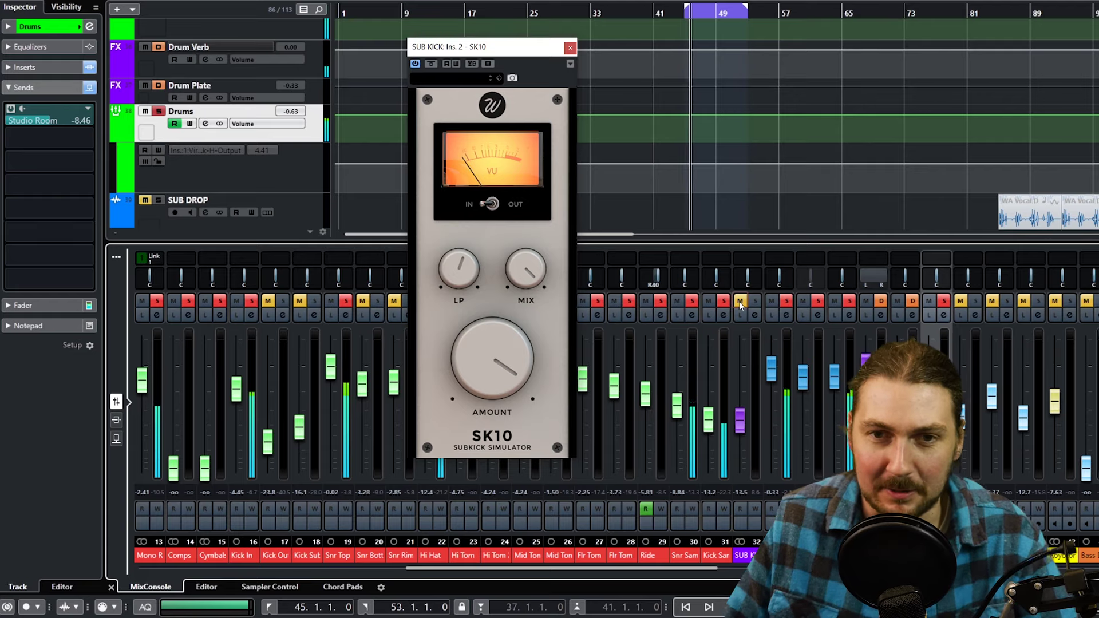
left_click(740, 301)
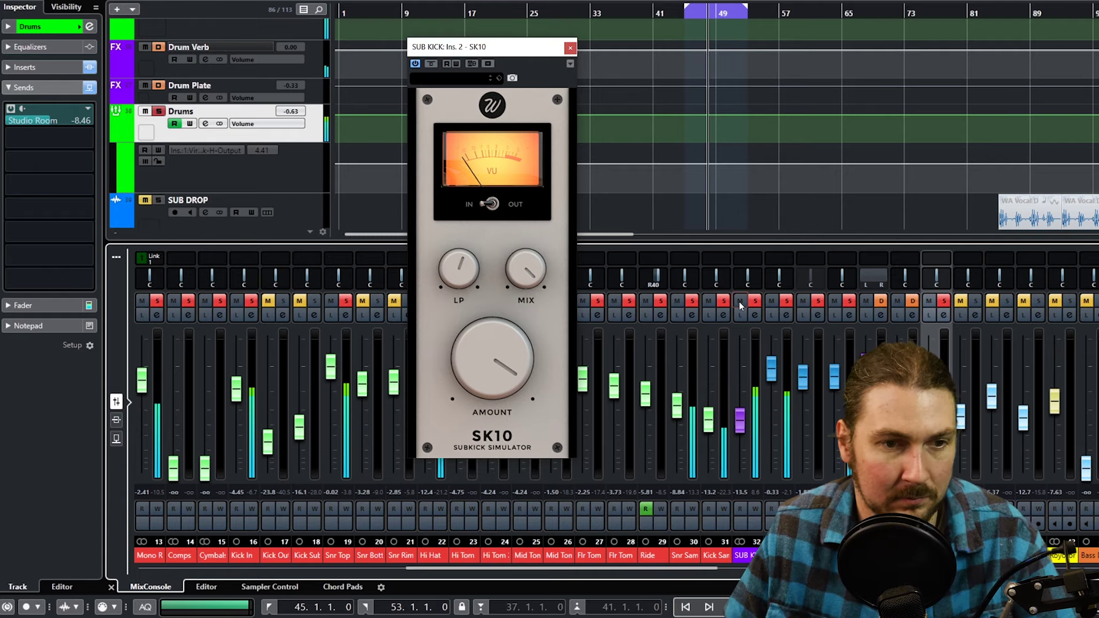
left_click(739, 301)
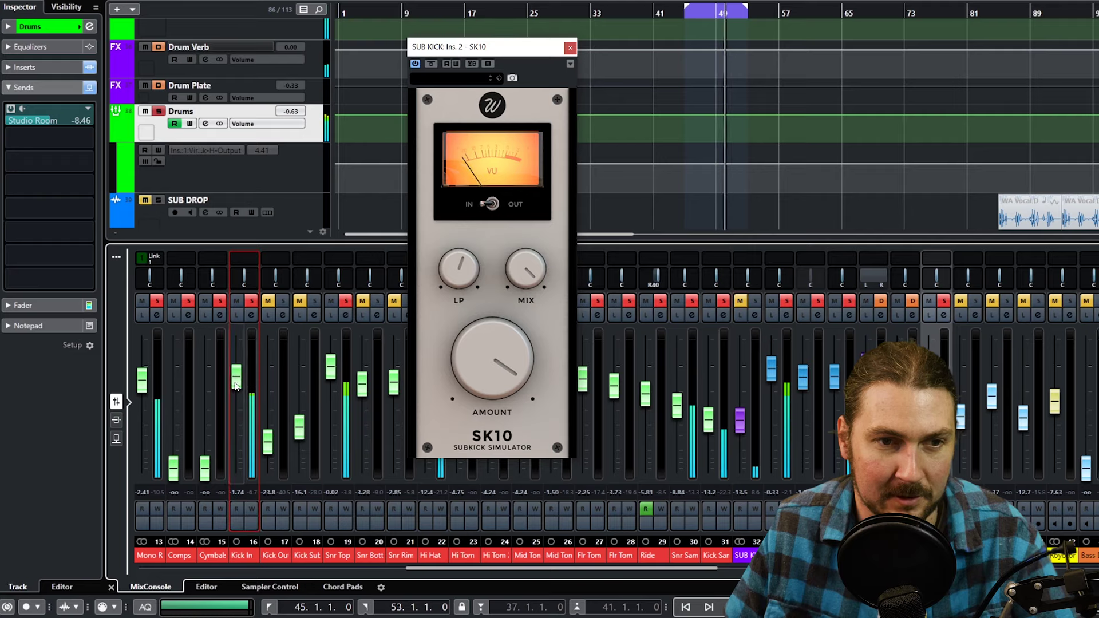
left_click(740, 301)
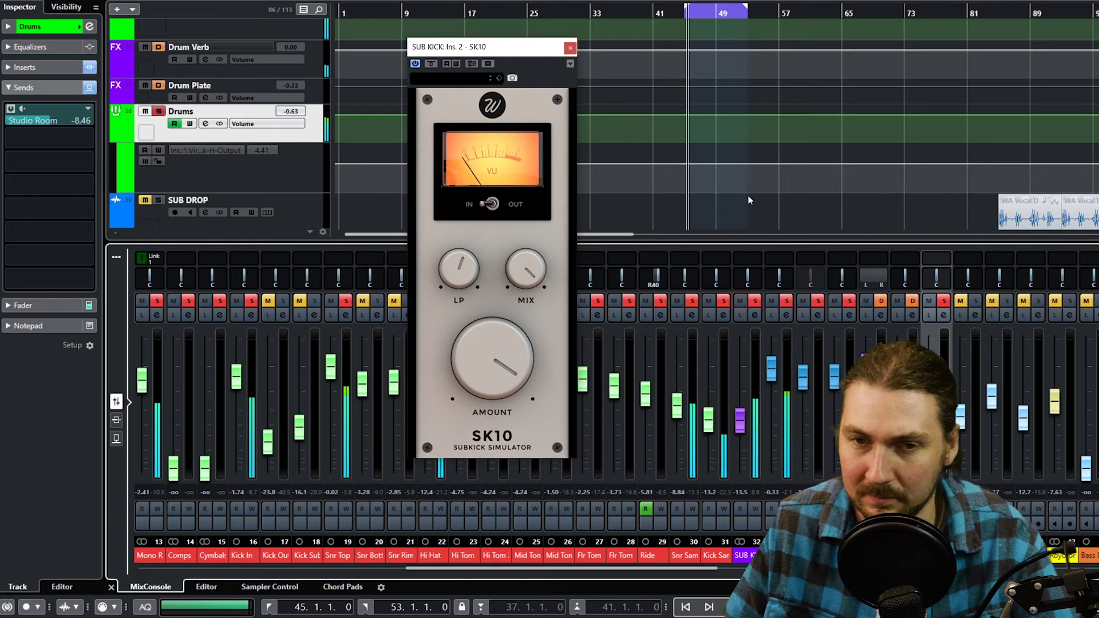
left_click_drag(732, 429, 743, 436)
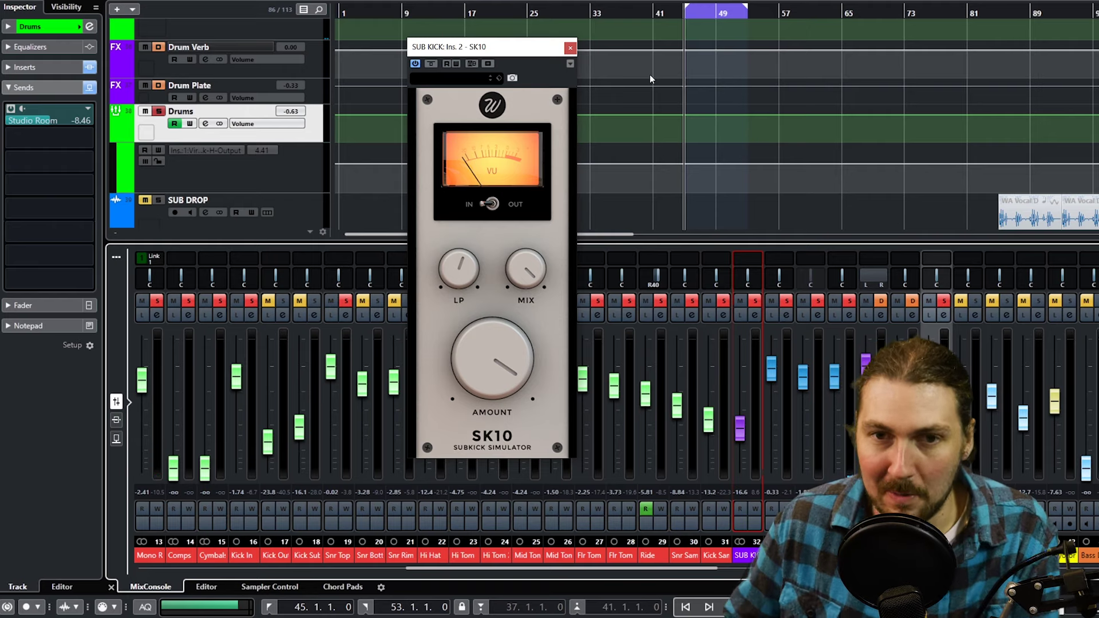
left_click(569, 49)
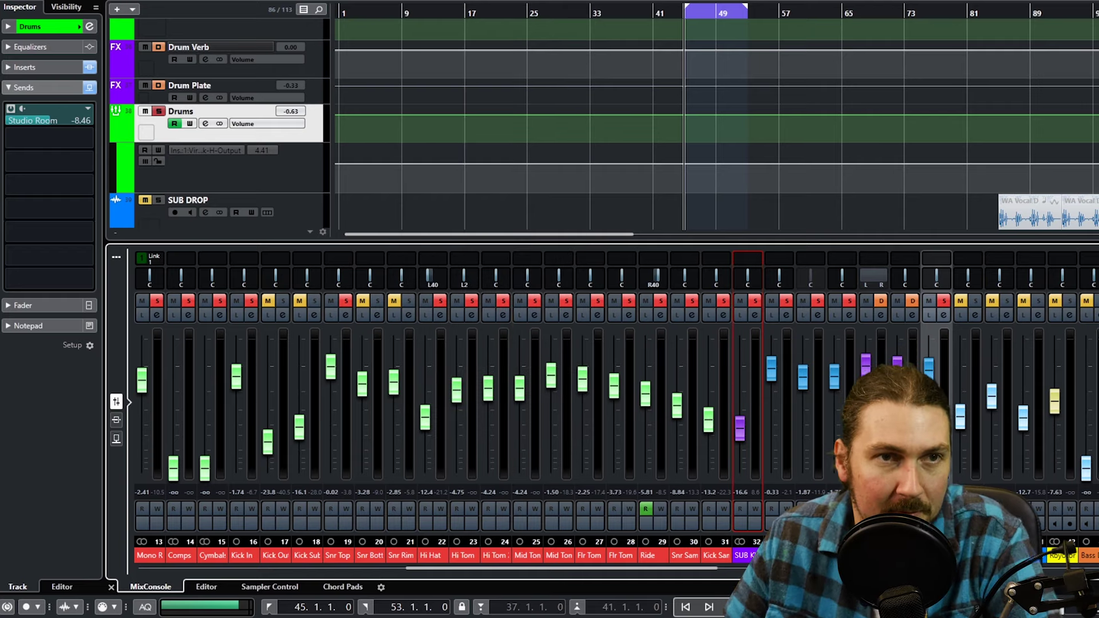
- Clear the drum solos, mute Snr Top, and unmute and solo Snr Bottom
key("s")
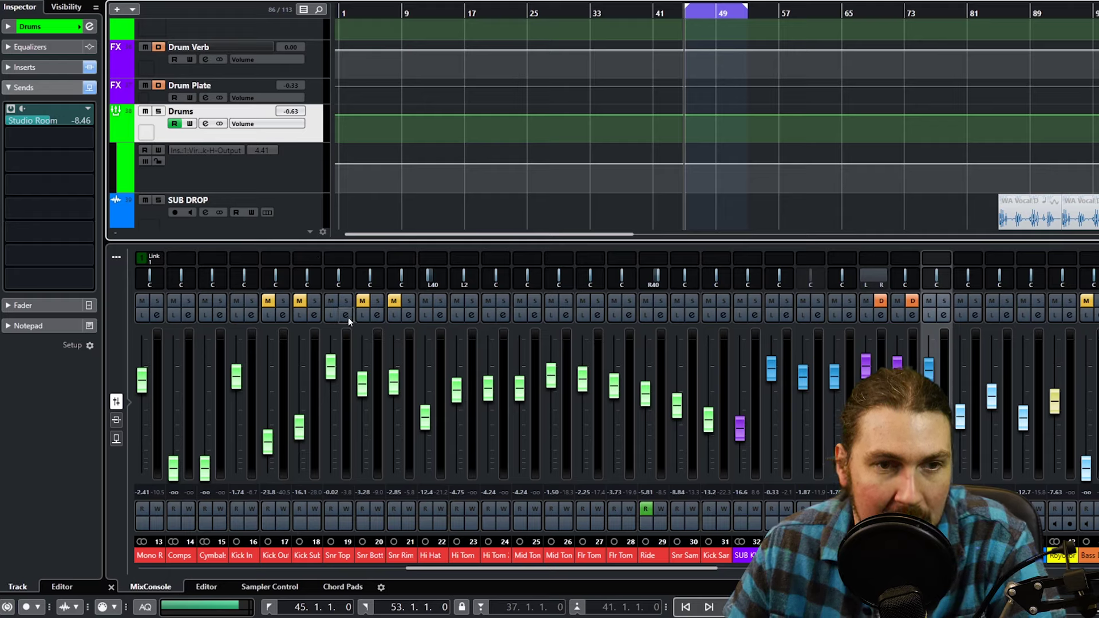
left_click(332, 301)
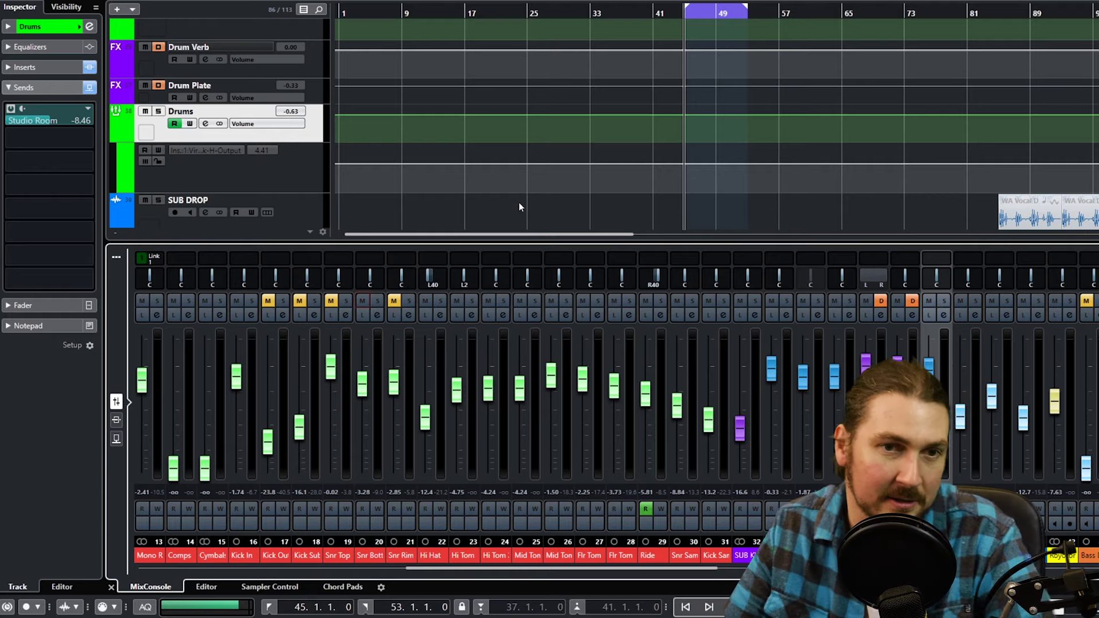
left_click(381, 301)
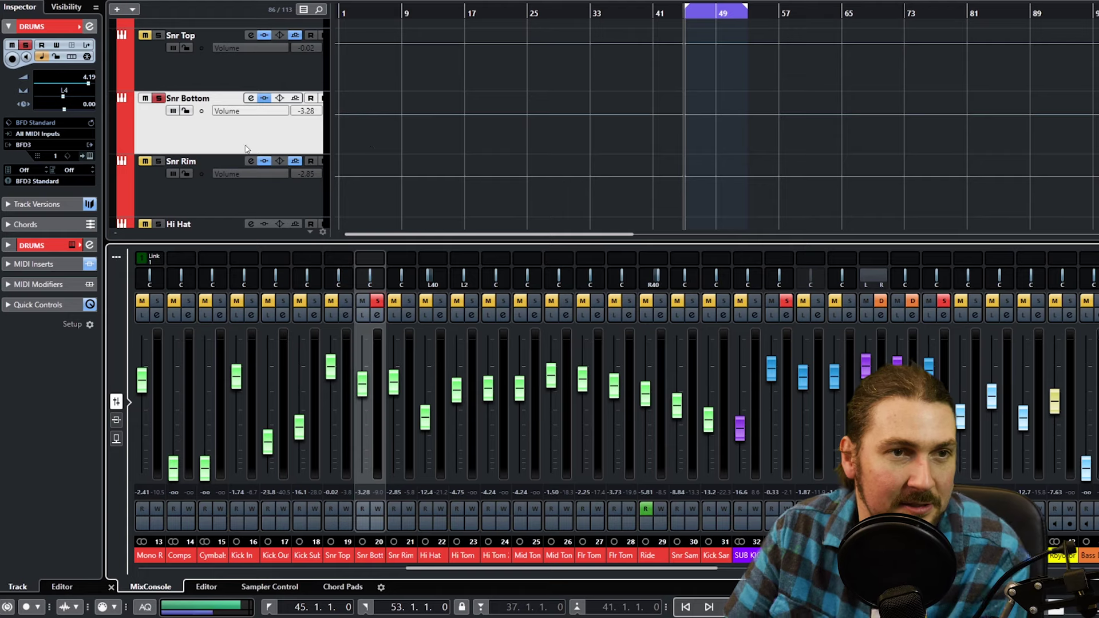
- Close the BFD3 and Virtual Tape Machines windows and load SK10 in insert 6 of Snr Bottom
left_click(90, 156)
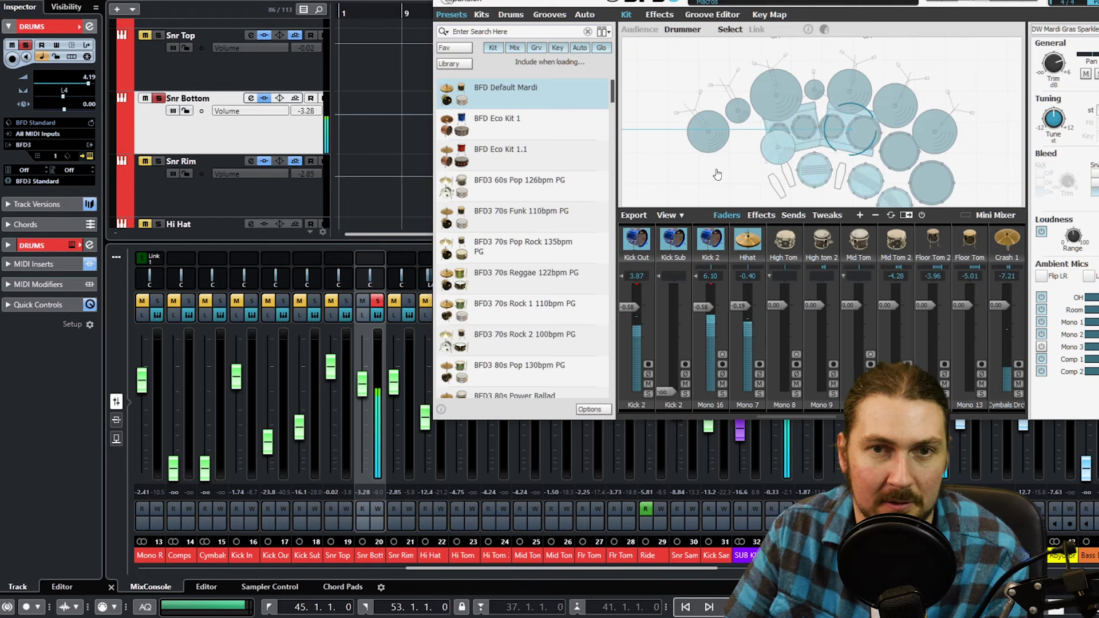
key("ctrl+w")
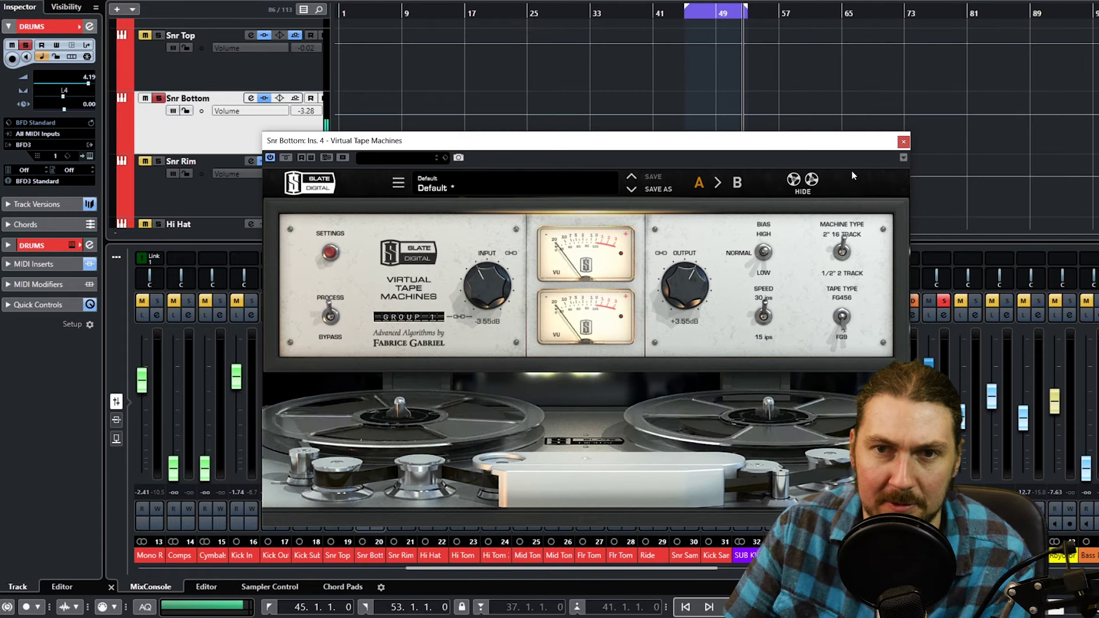
key("Escape")
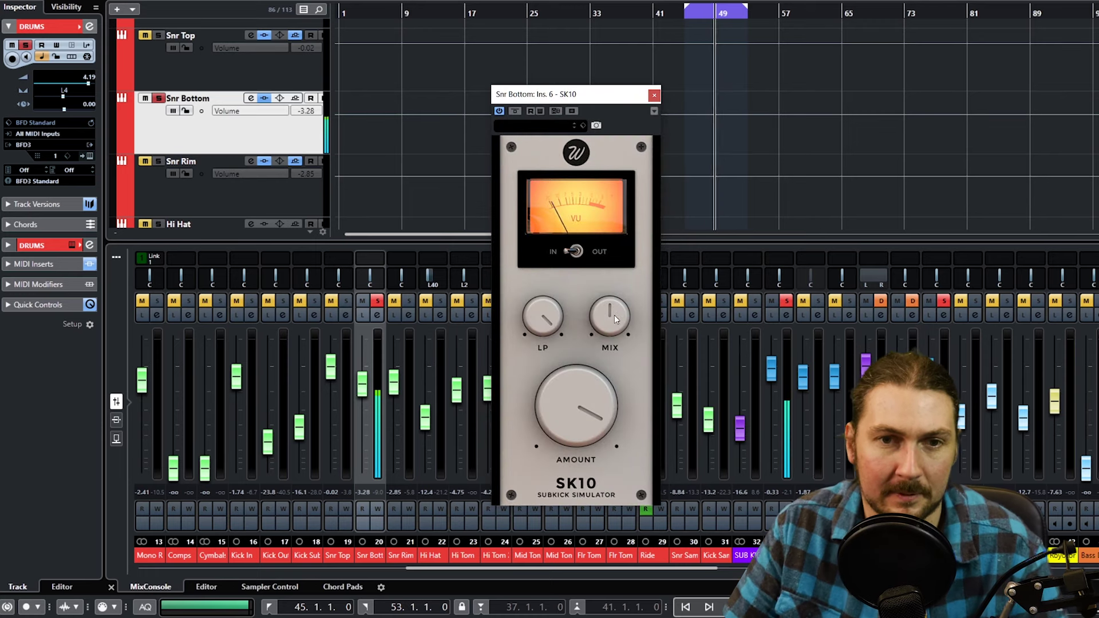
- Set the Snr Bottom SK10 to full mix and 0.00 dB amount, with LP slightly above its midpoint
left_click_drag(547, 308, 513, 428)
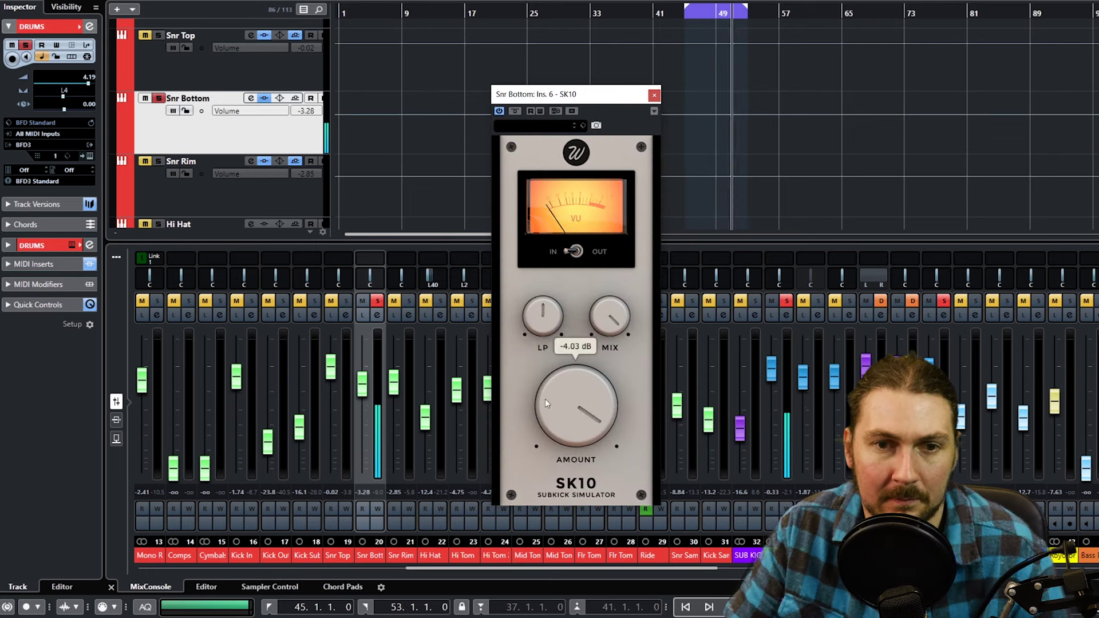
mouse_move(547, 324)
left_mouse_down()
mouse_move(542, 339)
mouse_move(544, 320)
left_mouse_up()
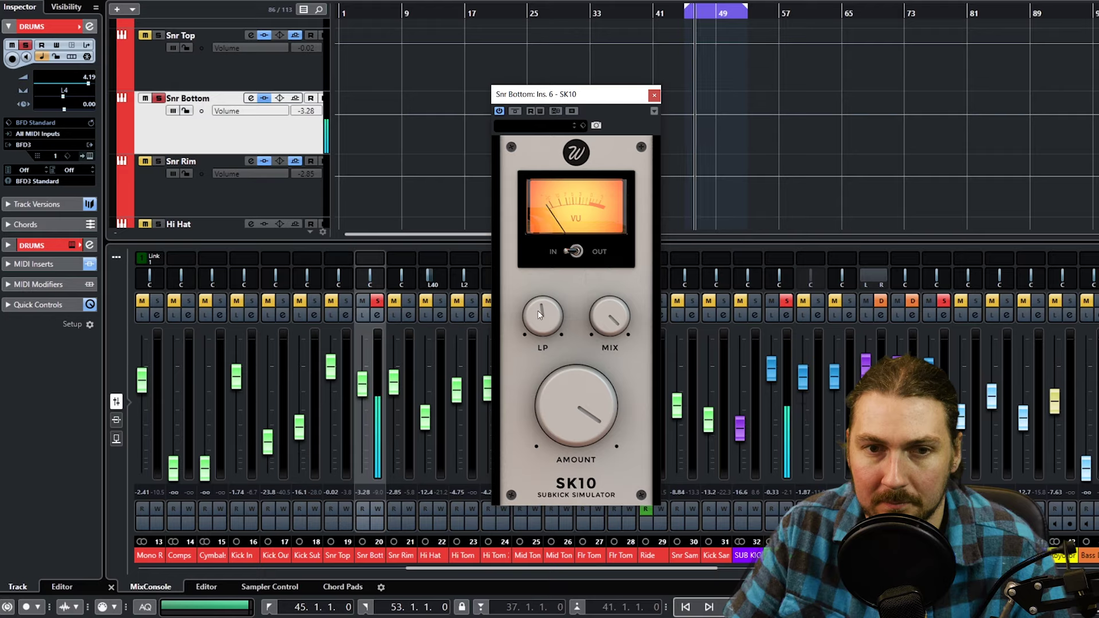
mouse_move(557, 381)
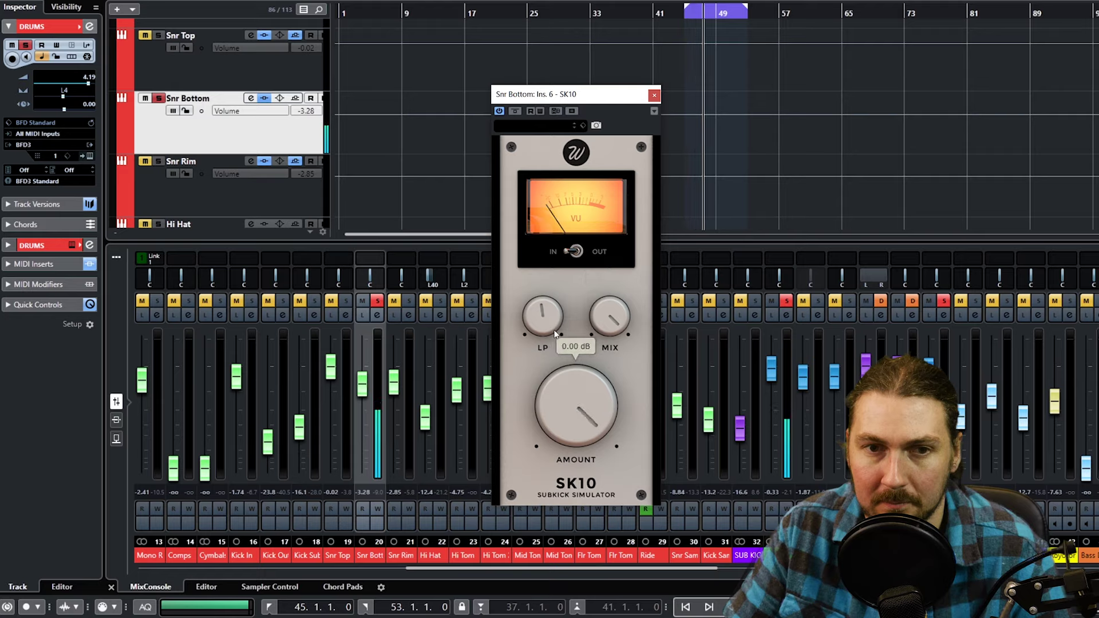
scroll(552, 313, "up", 1)
left_click_drag(553, 313, 562, 296)
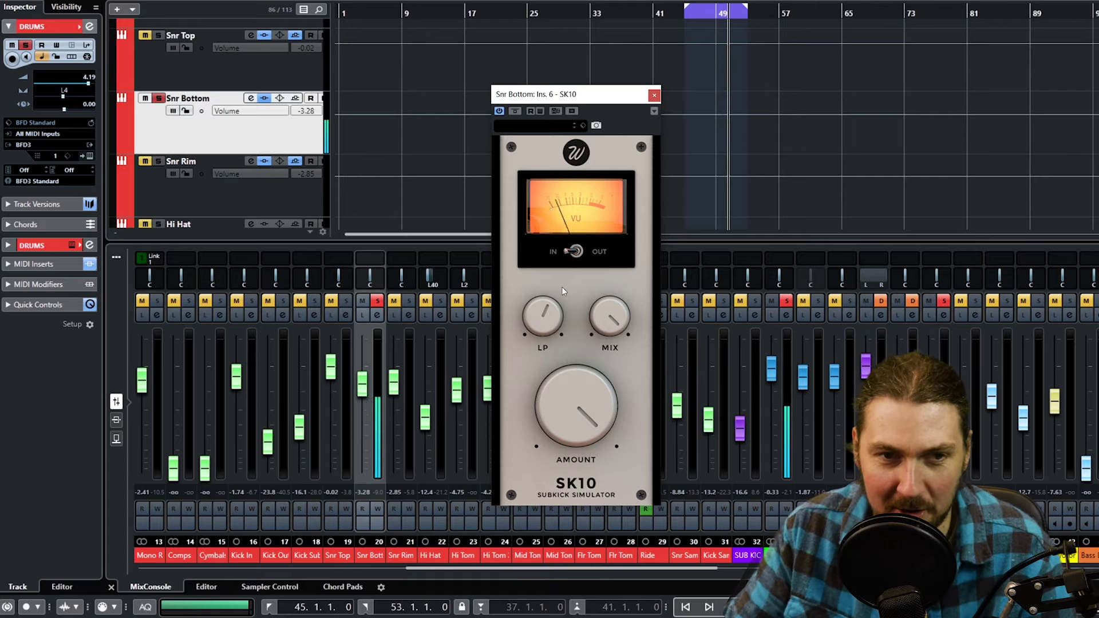
- Set the Snr Bottom SK10 mix to 42 %, raise the channel fader to about -1.63, and bypass the plug-in for comparison
left_click_drag(608, 316, 580, 379)
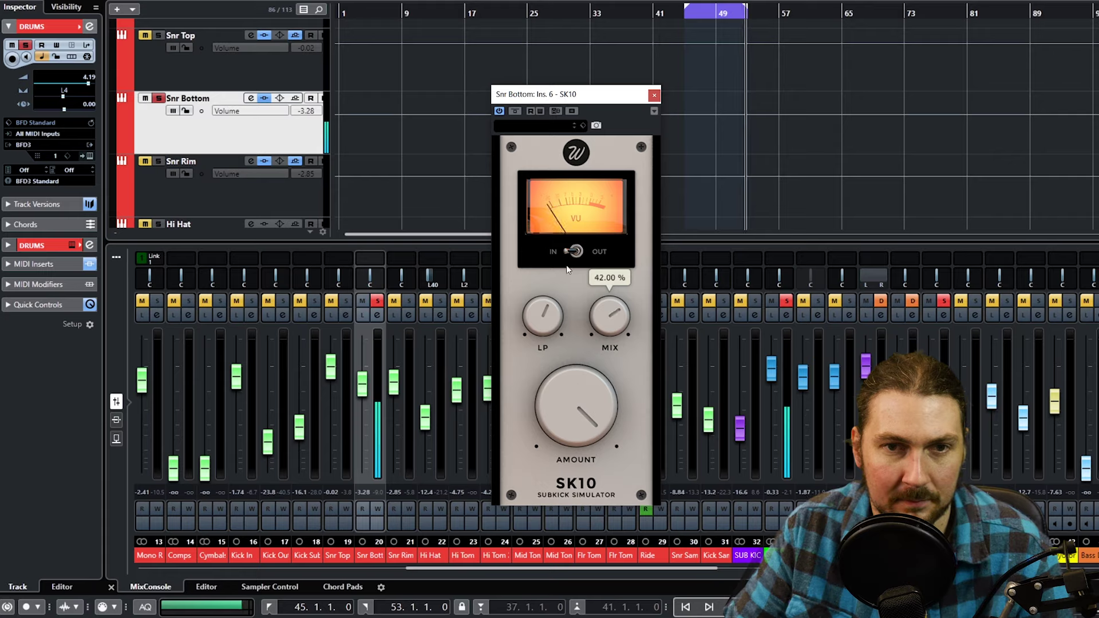
left_click_drag(362, 384, 366, 376)
left_click(514, 111)
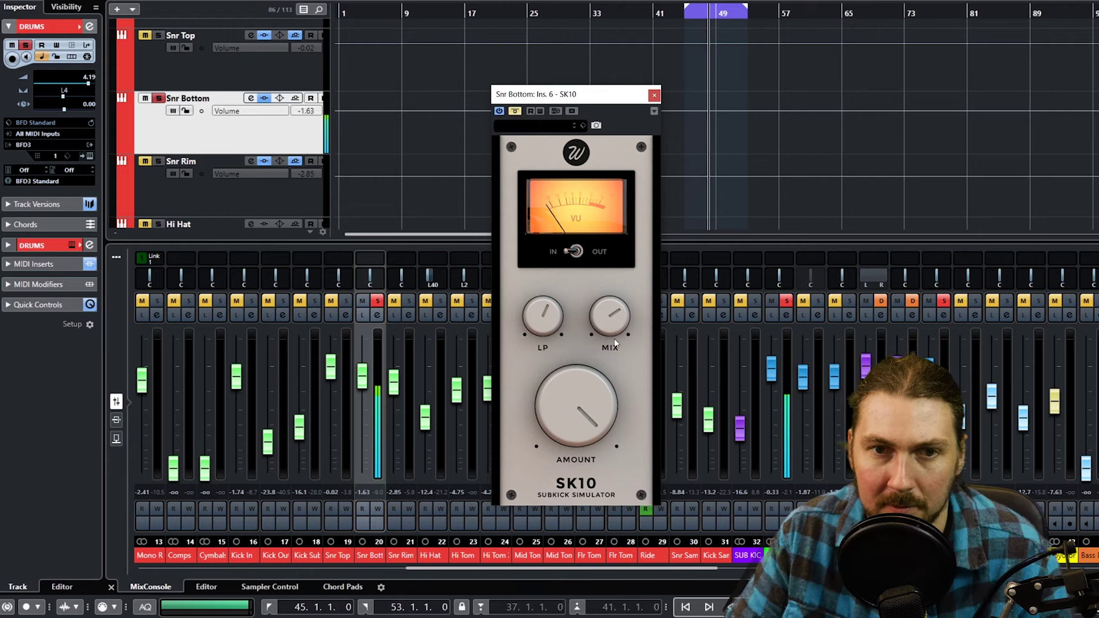
- Reduce the Snr Bottom SK10 mix to slightly above its midpoint and compare the snare with the plug-in bypassed and active
left_click_drag(593, 326, 622, 331)
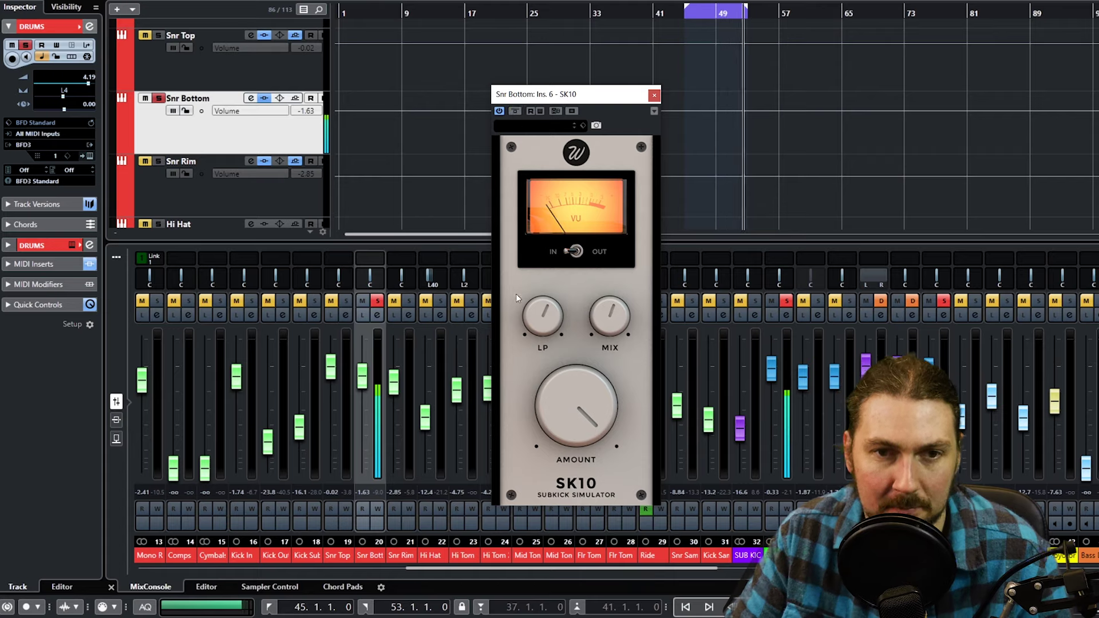
mouse_move(530, 304)
left_click(515, 112)
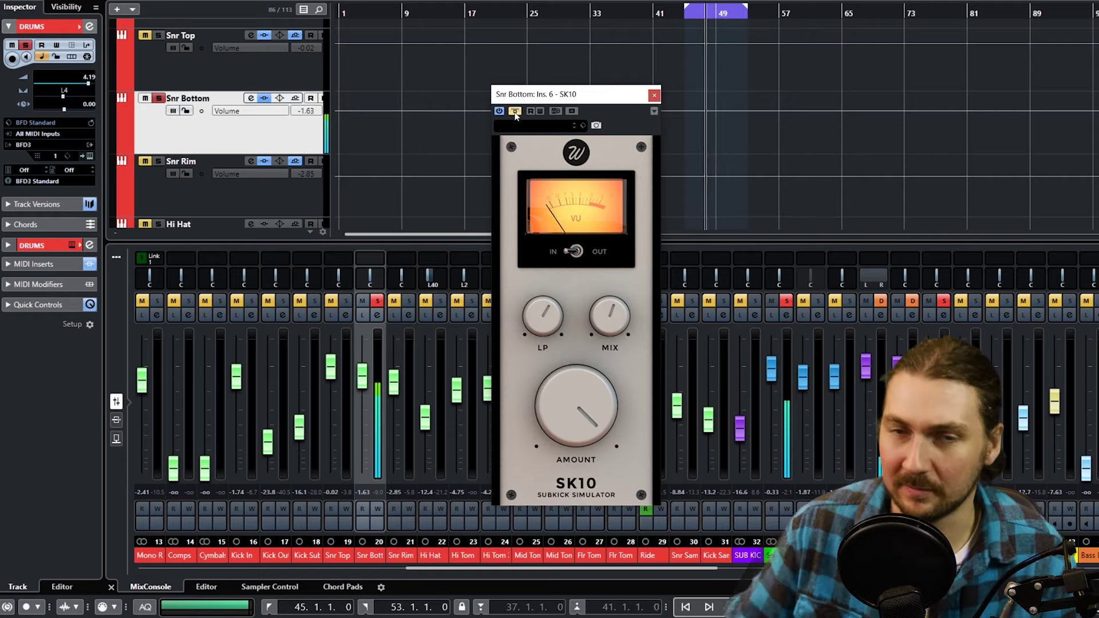
left_click(515, 113)
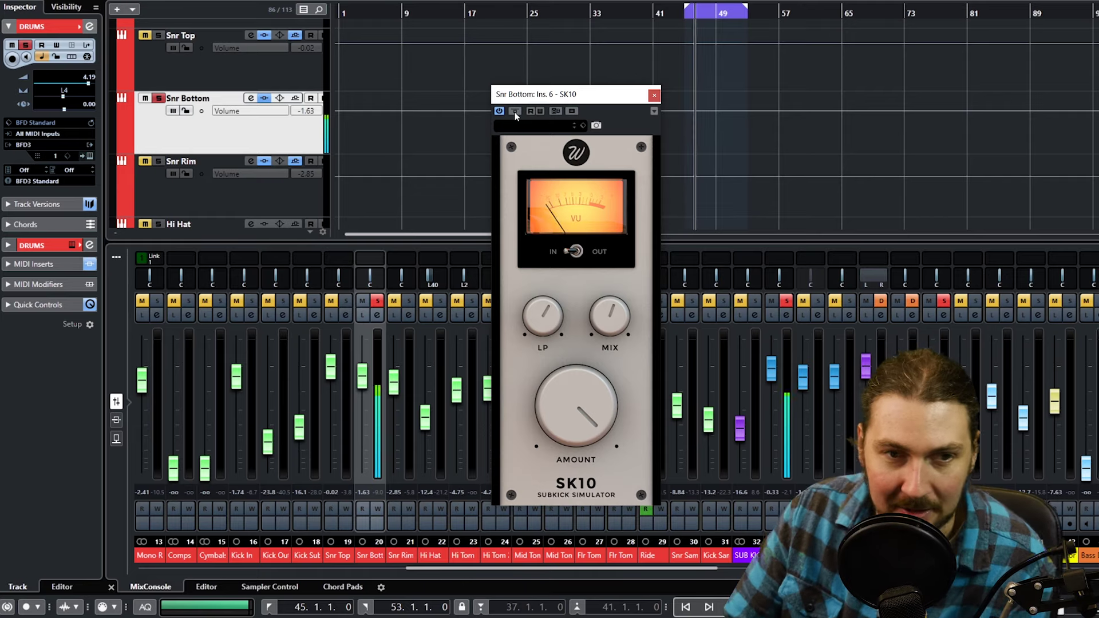
- Clear the snare solo, solo Bass DI Clean, and load SK10 in insert 7 of the Bass channel
key("space")
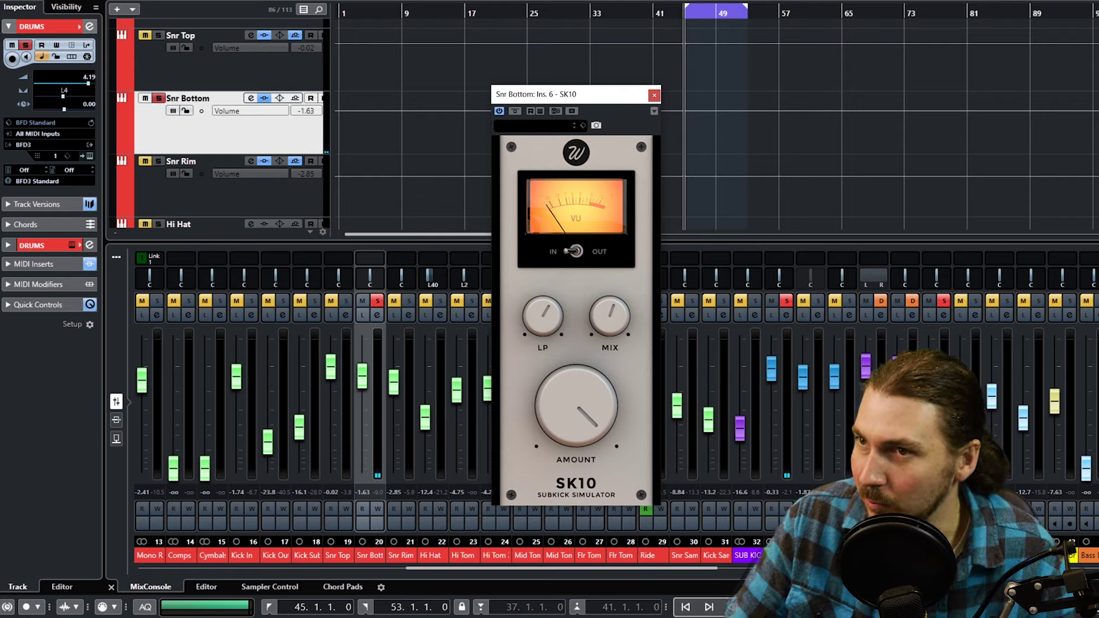
key("alt+s")
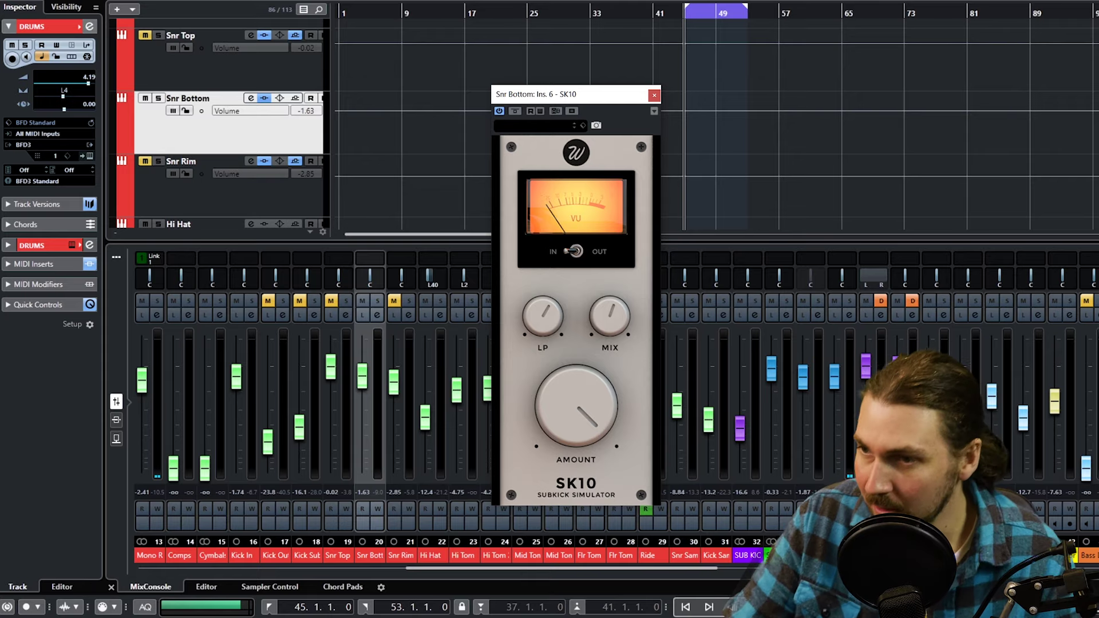
left_click(159, 111)
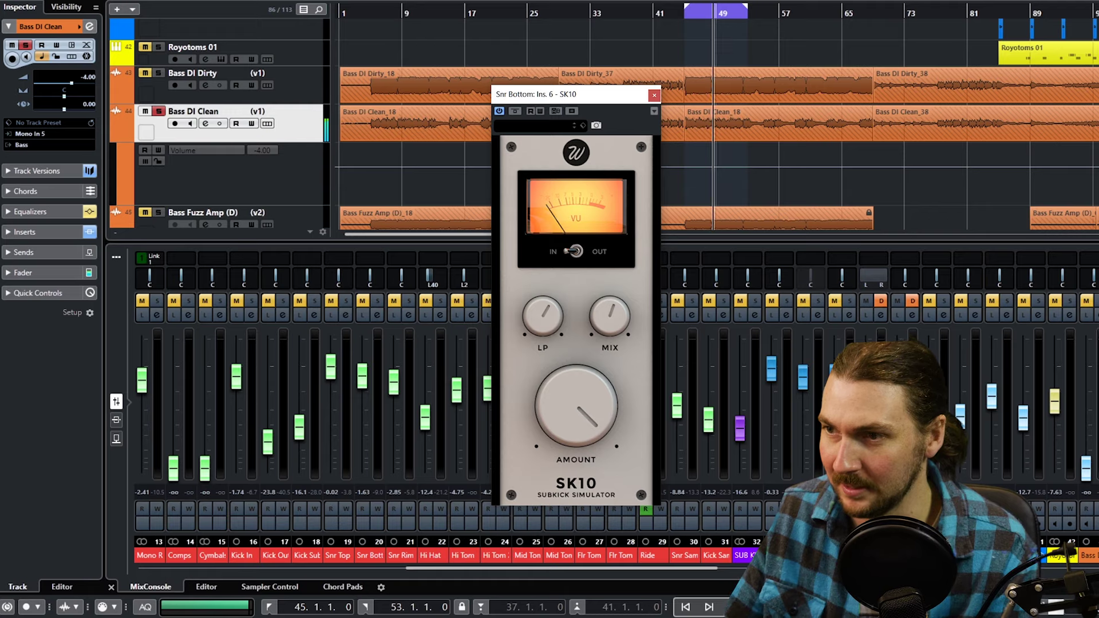
key("ctrl+w")
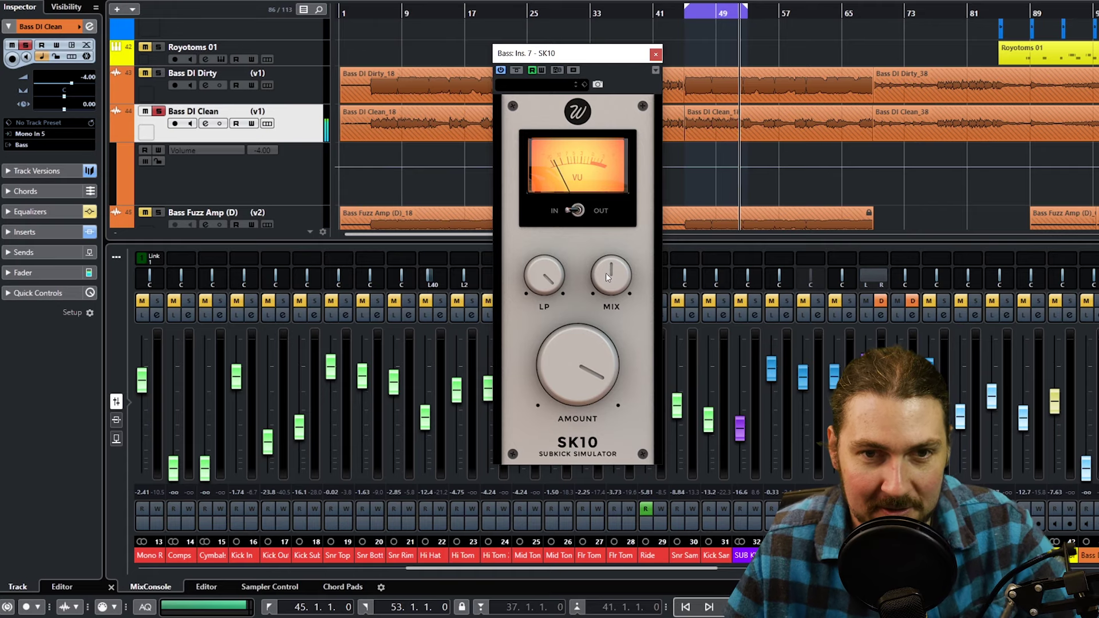
- Try the Bass SK10 at full mix, sweeping its LP down to about 169 Hz and back up to maximum
left_click_drag(606, 272, 605, 234)
left_click_drag(551, 269, 526, 386)
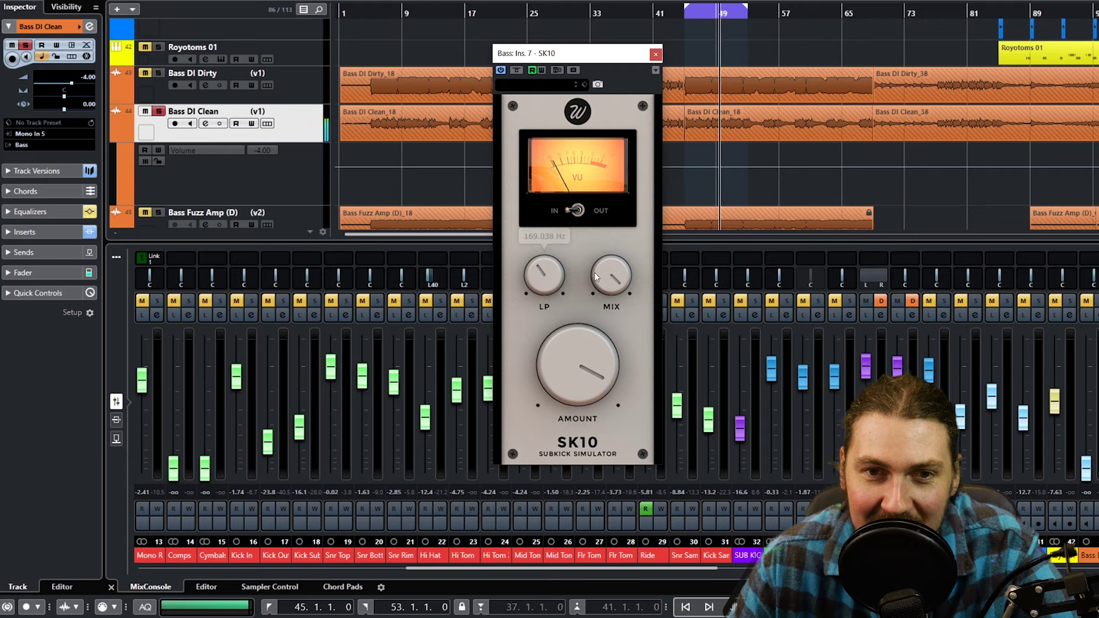
left_click_drag(541, 264, 547, 181)
left_click_drag(541, 273, 543, 229)
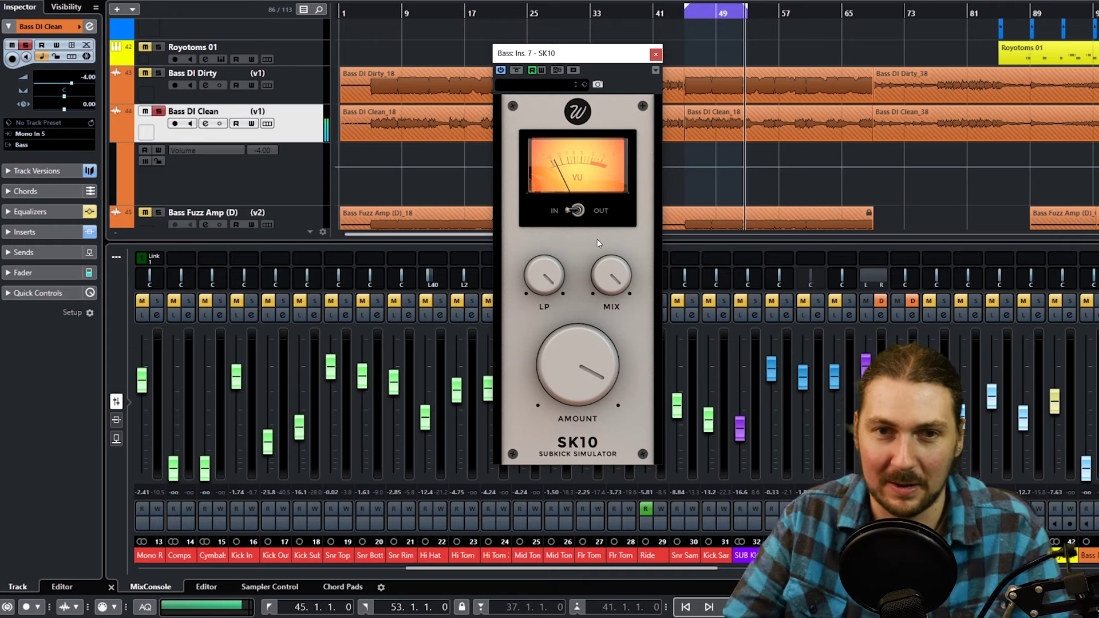
- Set the Bass SK10 mix to 8.80 % and bypass the plug-in for comparison
left_click_drag(622, 272, 599, 385)
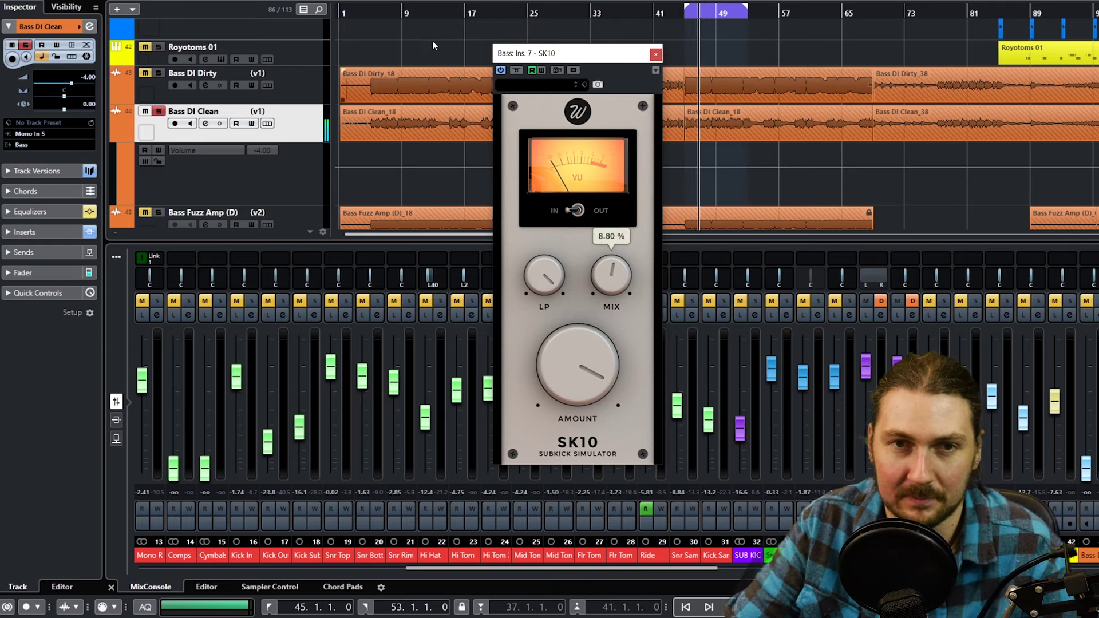
left_click(517, 70)
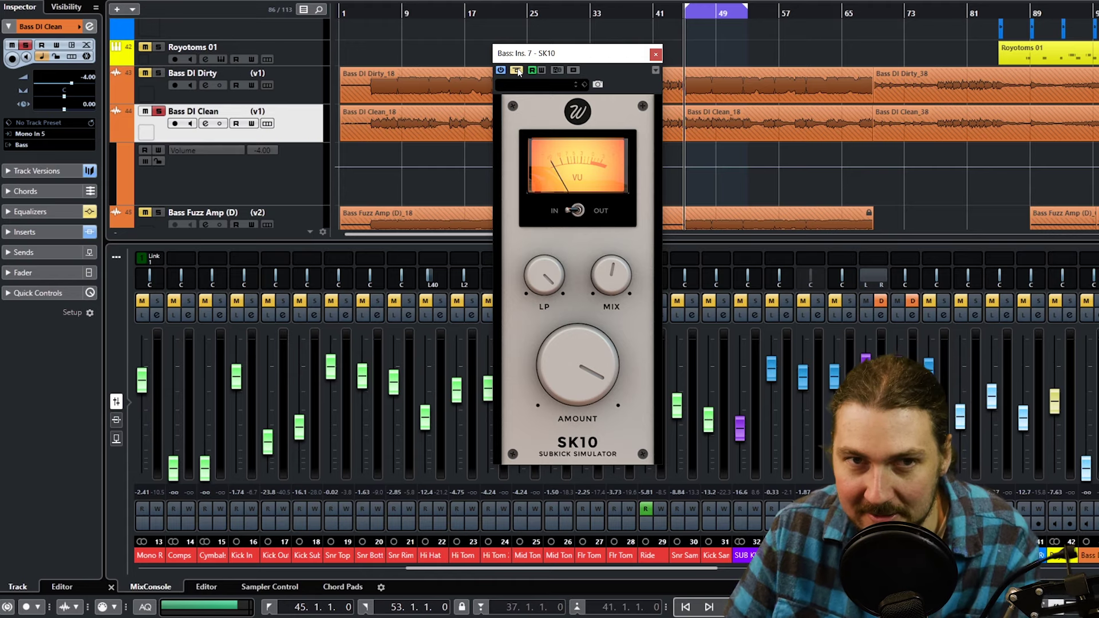
- Lower the Bass SK10 mix to slightly below its midpoint and LP to about 761 Hz, comparing the bass with the plug-in bypassed and active
key("space")
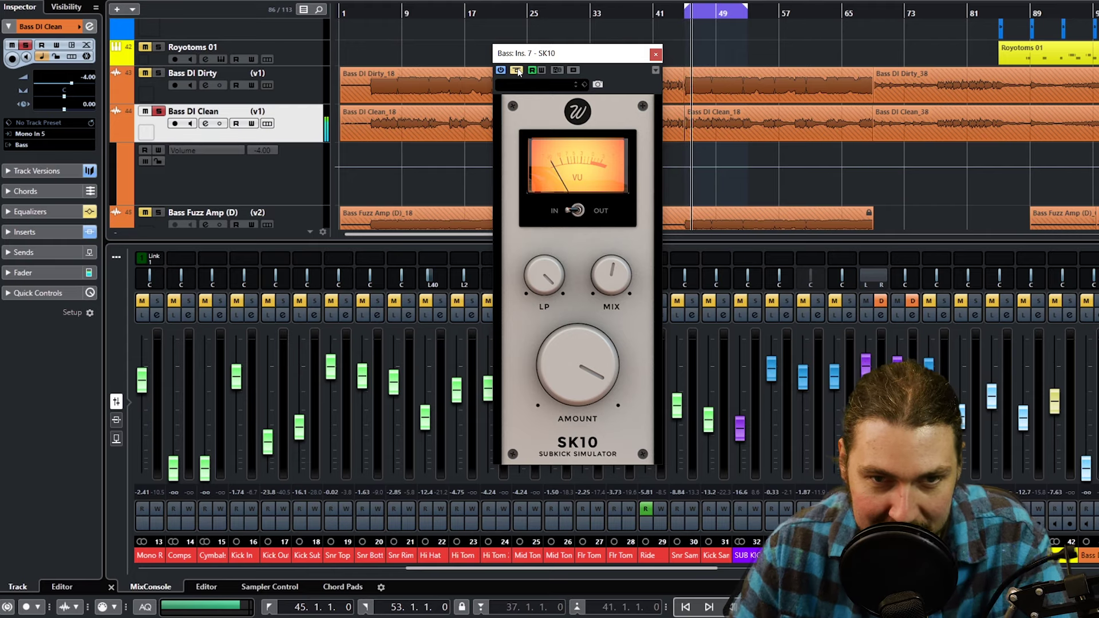
mouse_move(601, 283)
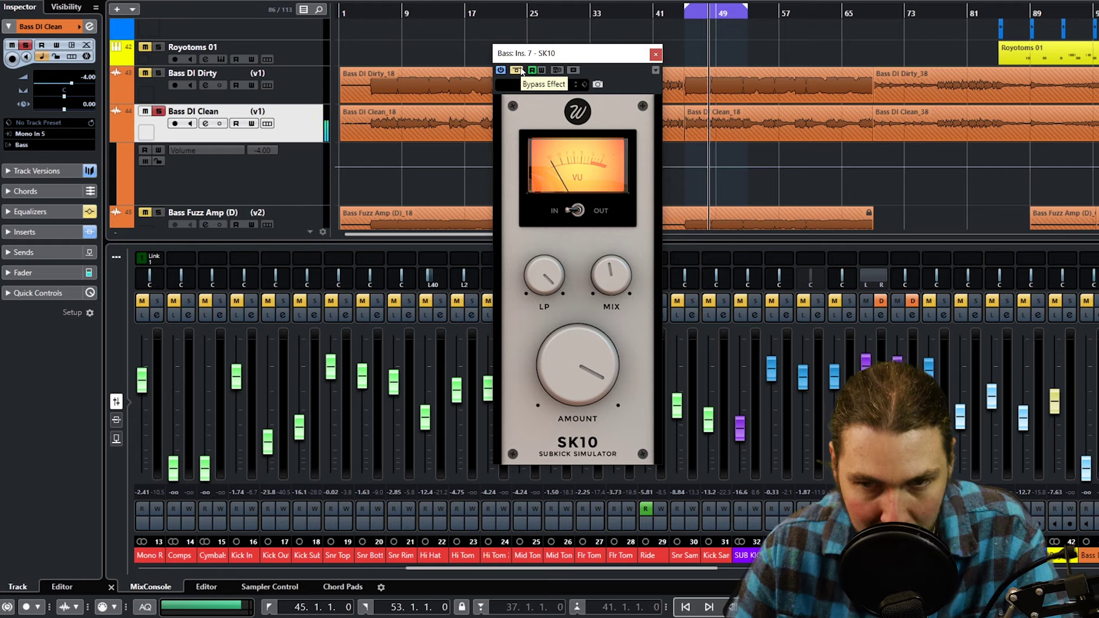
left_click(521, 71)
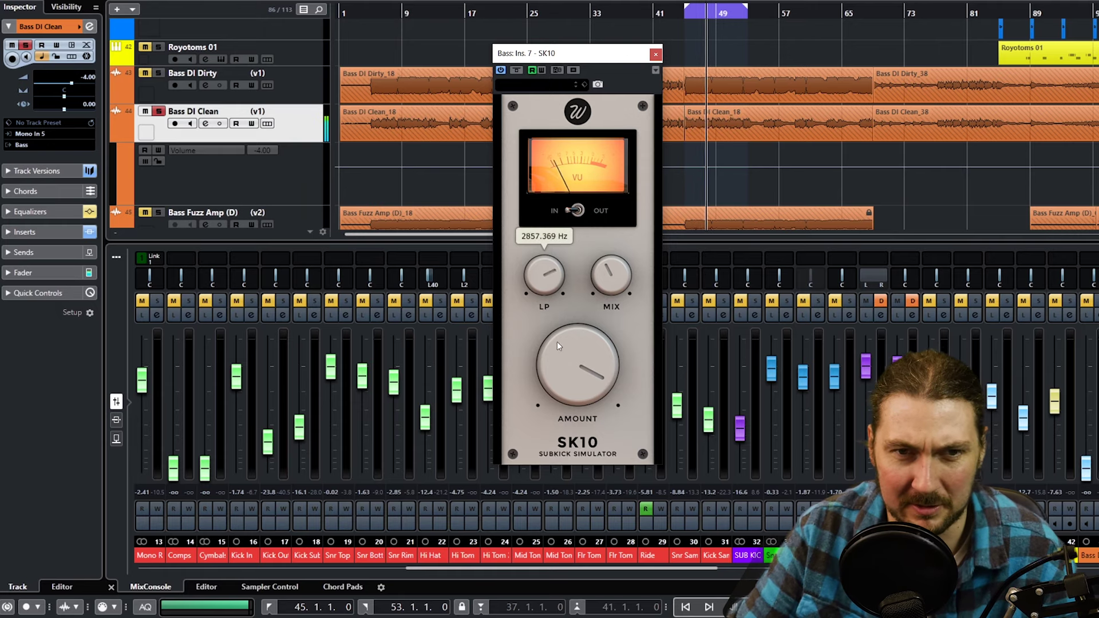
left_click_drag(551, 373, 548, 383)
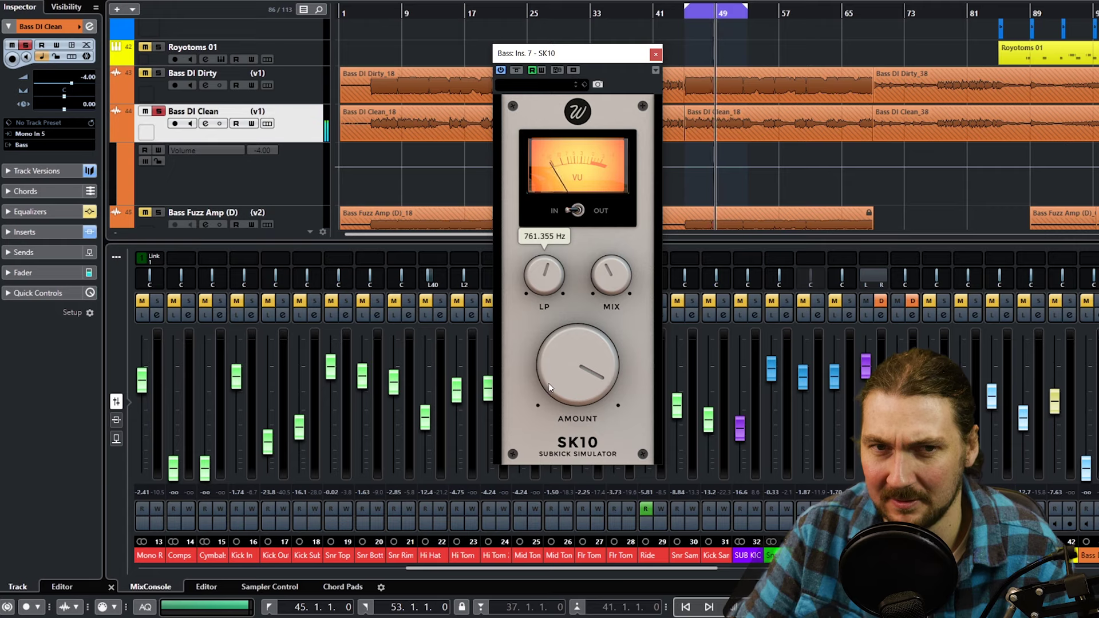
left_click(517, 70)
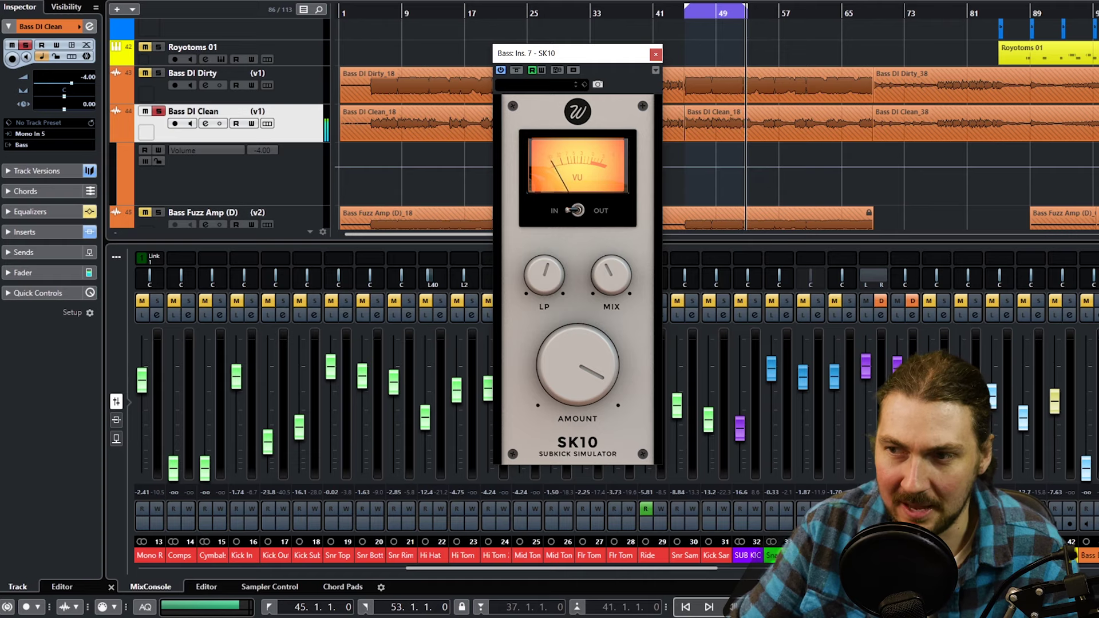
- Select and solo the Drums group to hear the full drum mix, and stop playback
key("Up")
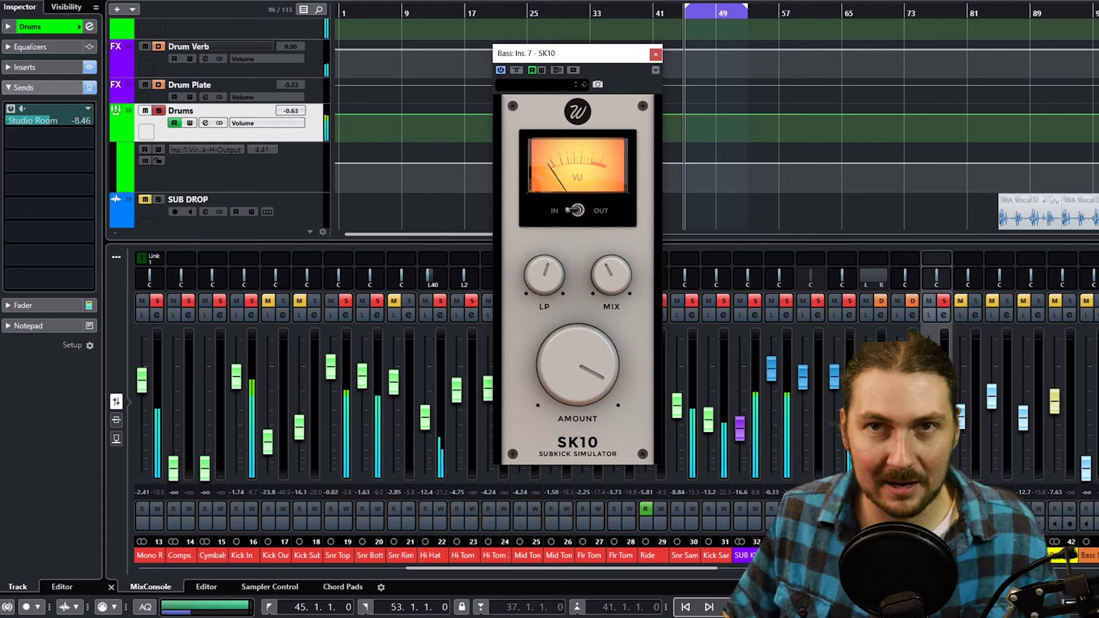
key("space")
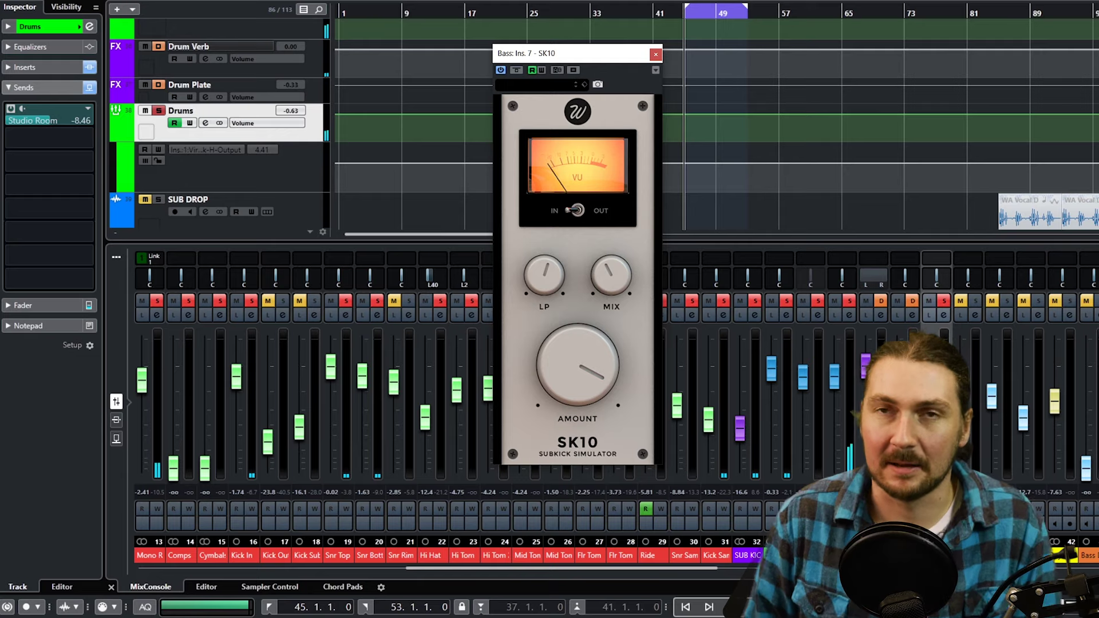